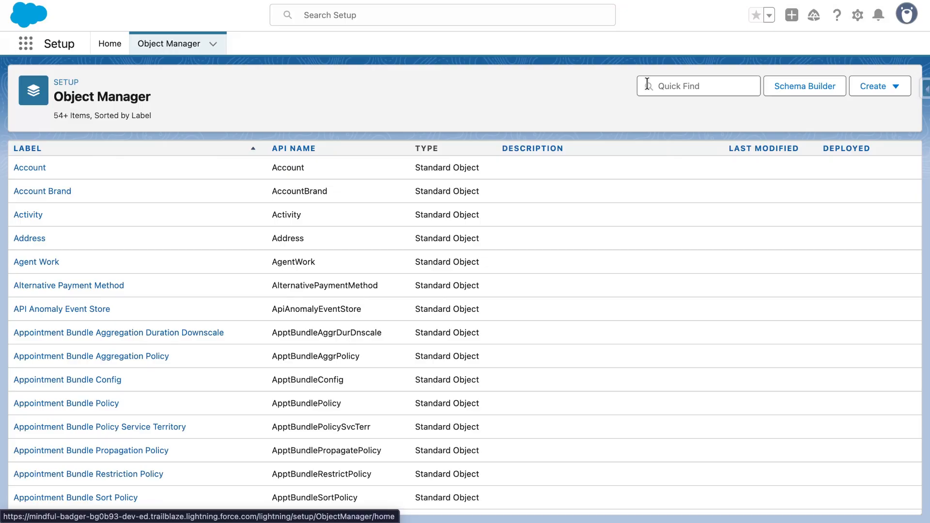
# - Find the custom Job object in Object Manager and open its fields and relationships
pyautogui.click(648, 85)
pyautogui.write('job')
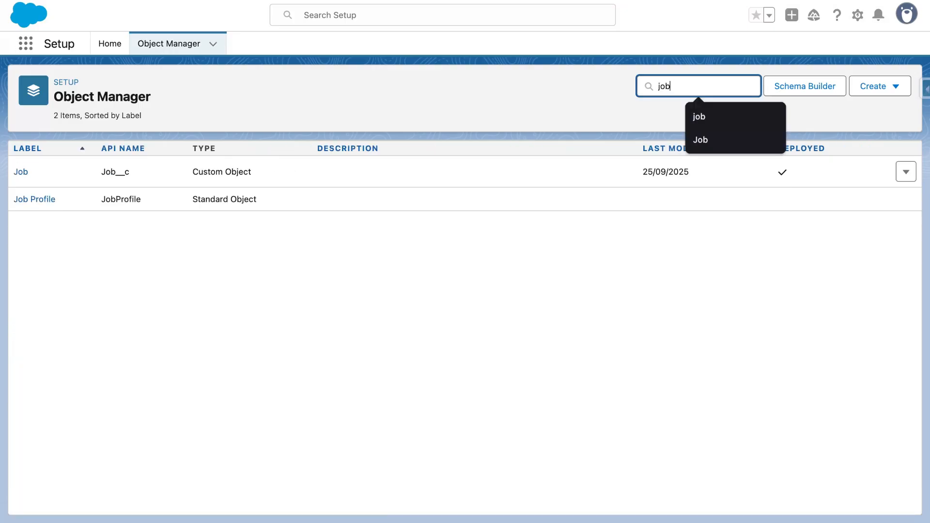
pyautogui.click(19, 172)
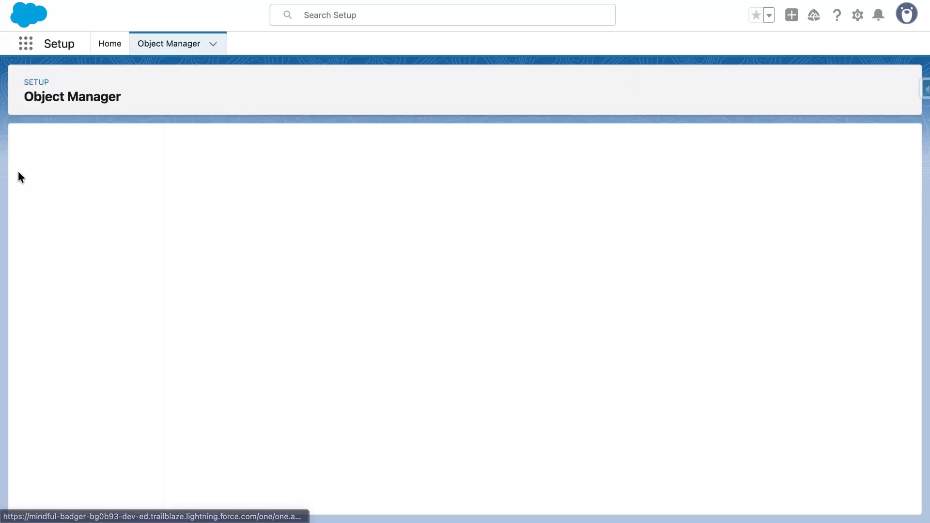
pyautogui.click(76, 177)
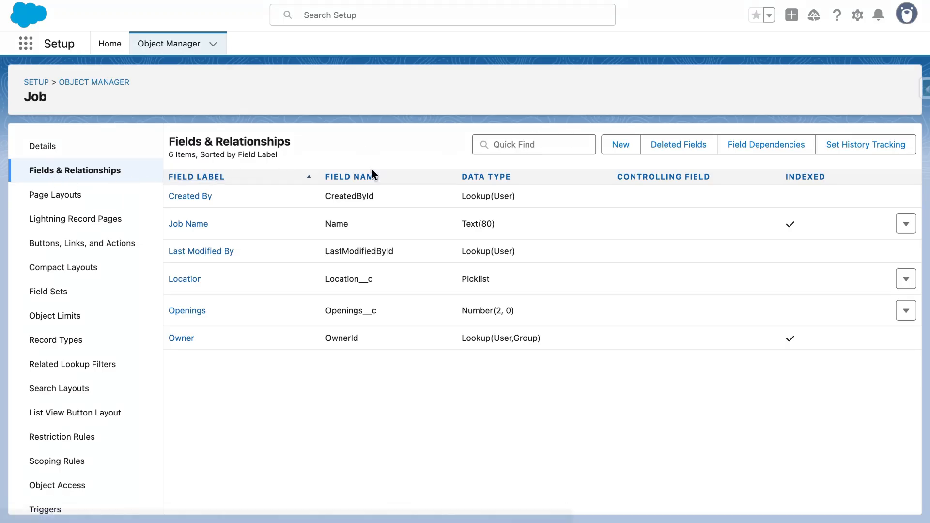
# - Start a new custom field on the Job object with the Roll-Up Summary data type
pyautogui.click(622, 146)
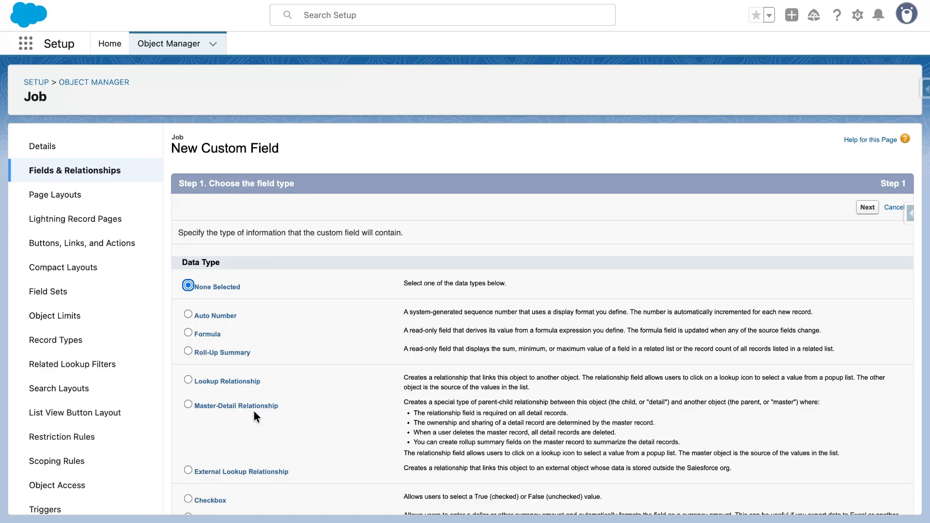
pyautogui.click(189, 352)
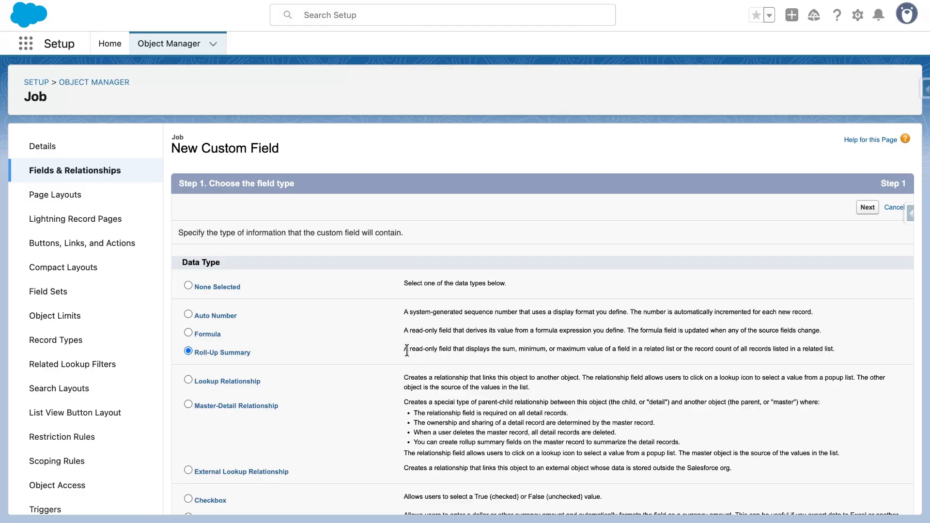
pyautogui.moveTo(403, 350); pyautogui.dragTo(454, 353)
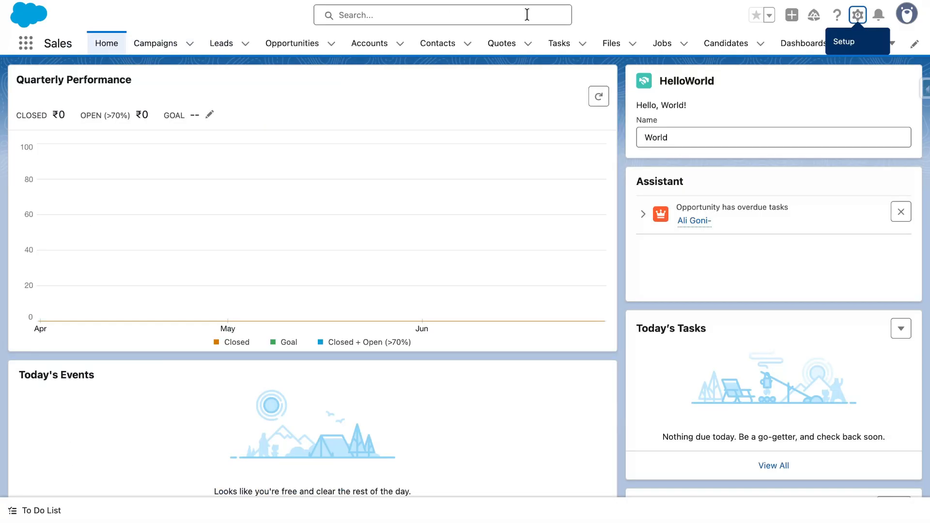
# - Examine the HR Coordinator job record's related candidates and its detail fields in the Sales app
pyautogui.click(674, 48)
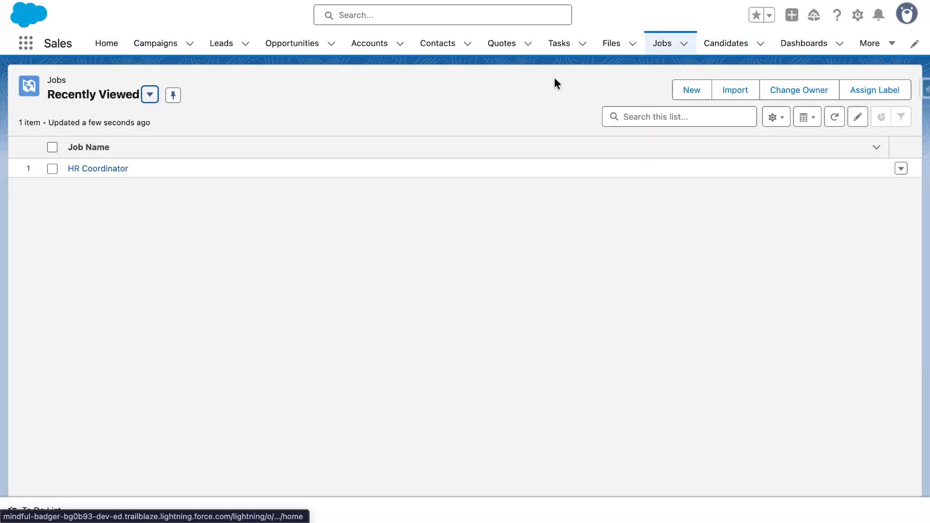
pyautogui.click(86, 176)
pyautogui.click(40, 144)
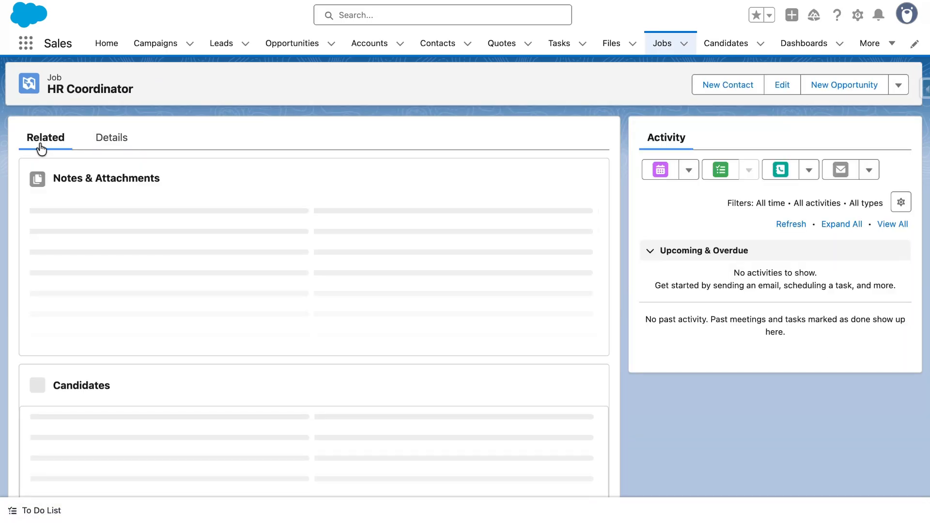
pyautogui.moveTo(100, 414); pyautogui.dragTo(18, 346)
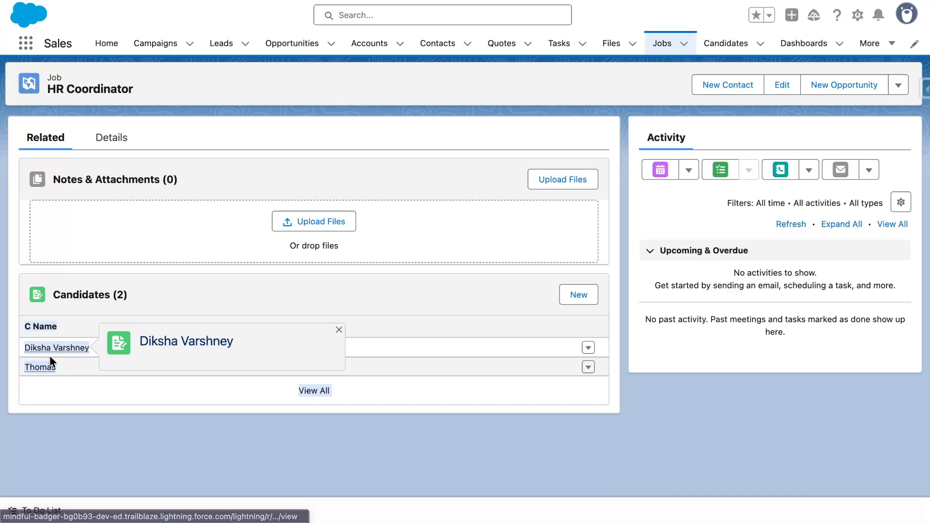
pyautogui.click(124, 144)
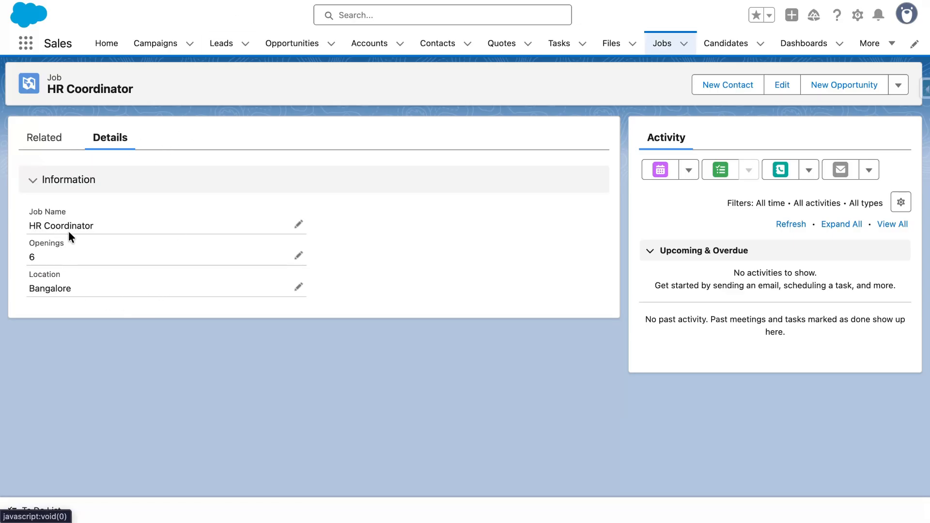
pyautogui.moveTo(140, 91); pyautogui.dragTo(44, 80)
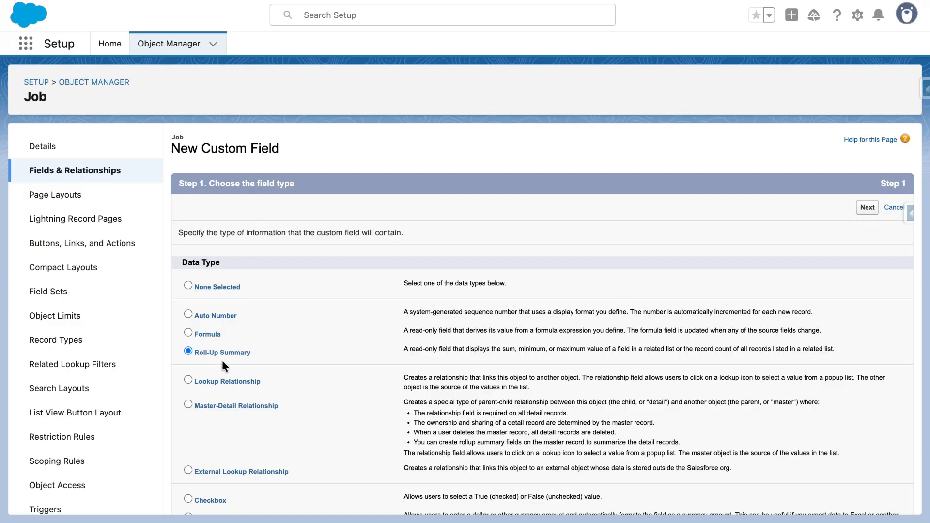
# - Continue the roll-up summary field's setup and label it "Application Recieved", with the field name Application_Recieved
pyautogui.click(867, 207)
pyautogui.write('A')
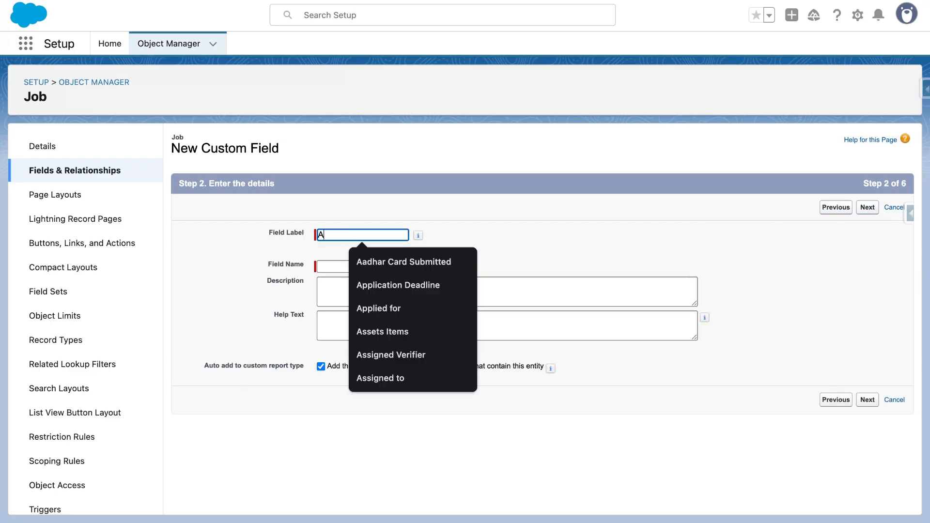
pyautogui.write('ppl')
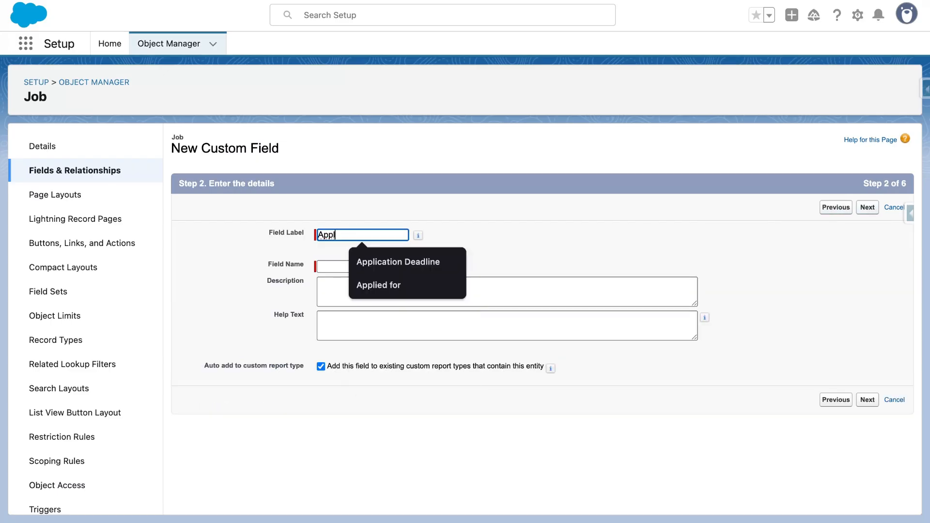
pyautogui.write('ication ')
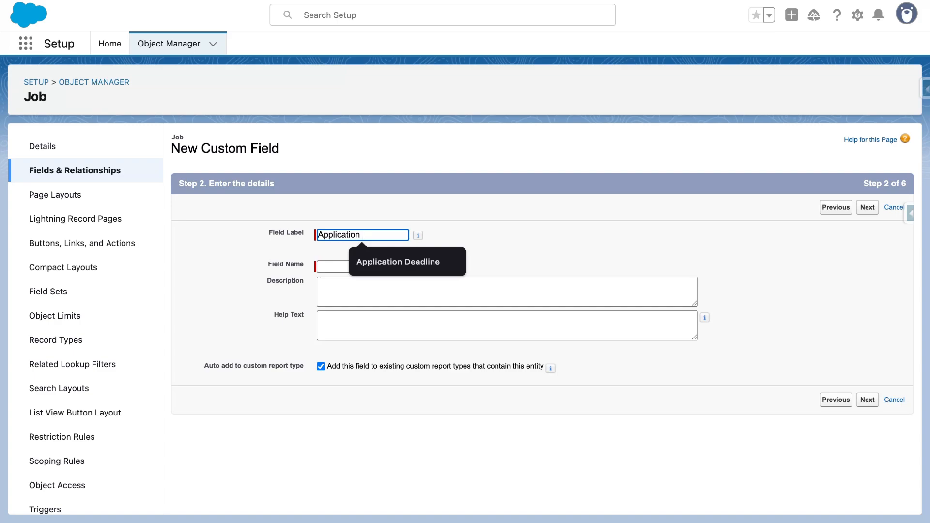
pyautogui.write('Reci')
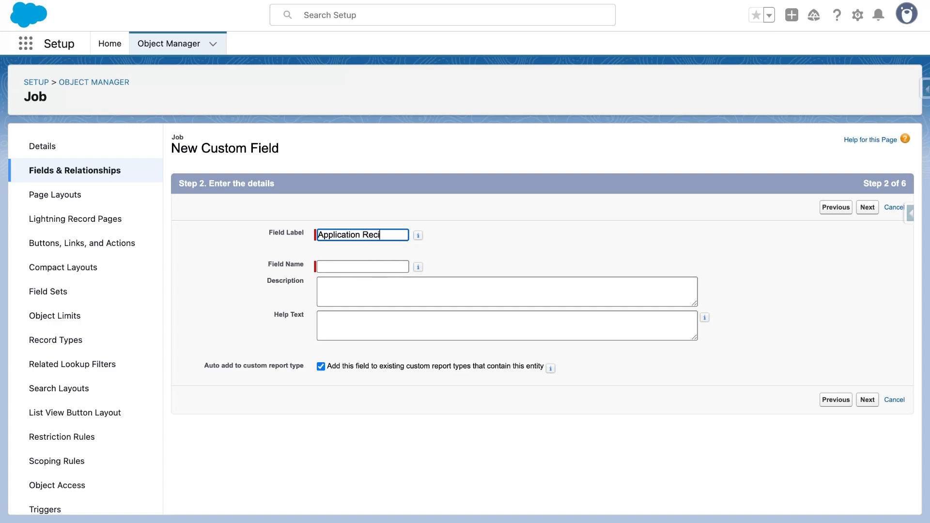
pyautogui.write('eved')
pyautogui.click(522, 262)
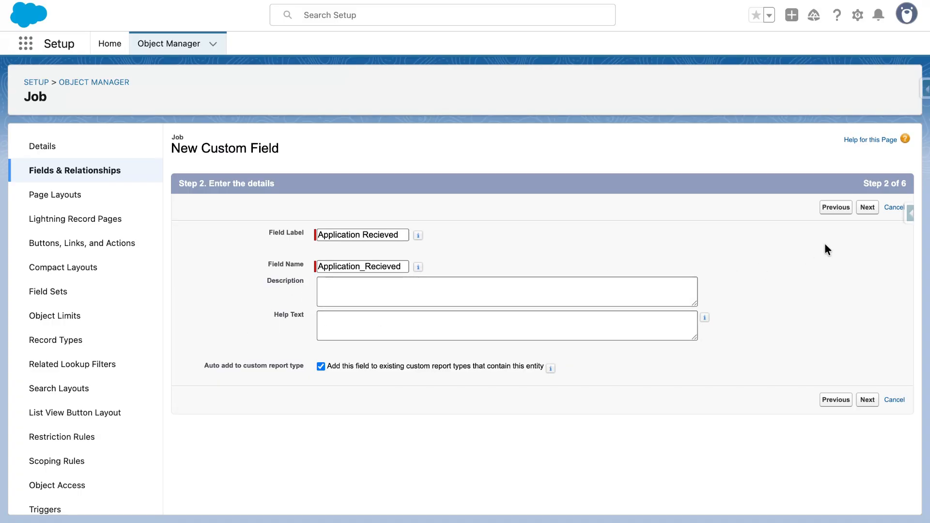
pyautogui.click(868, 208)
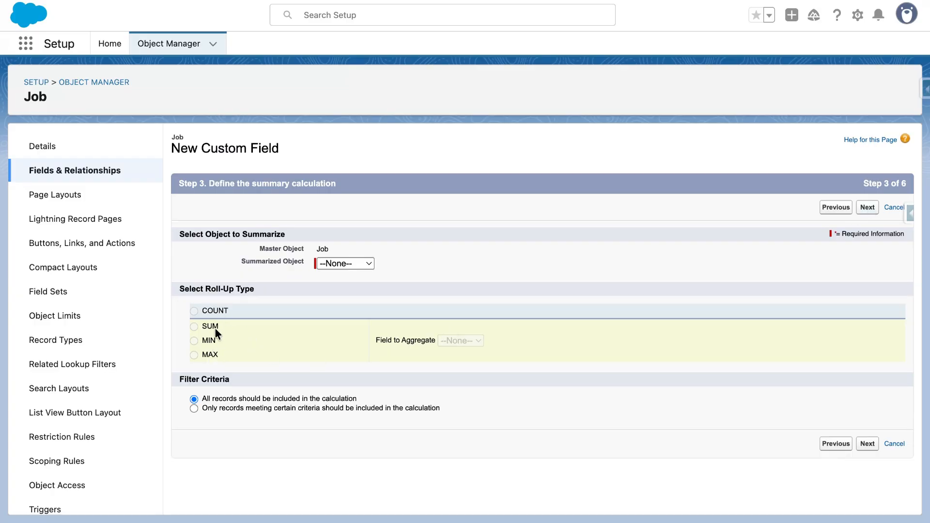
# - Define the roll-up as a COUNT of the Candidates object with all records included
pyautogui.click(336, 263)
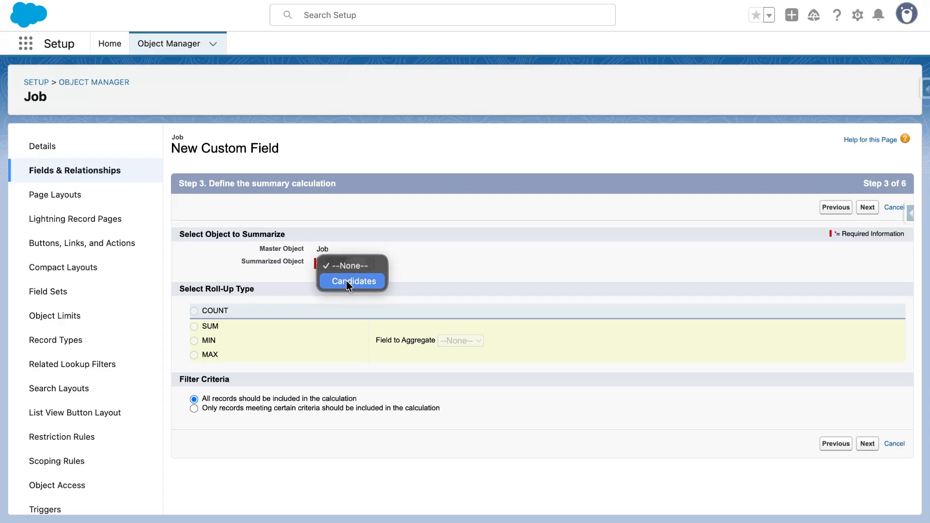
pyautogui.click(347, 282)
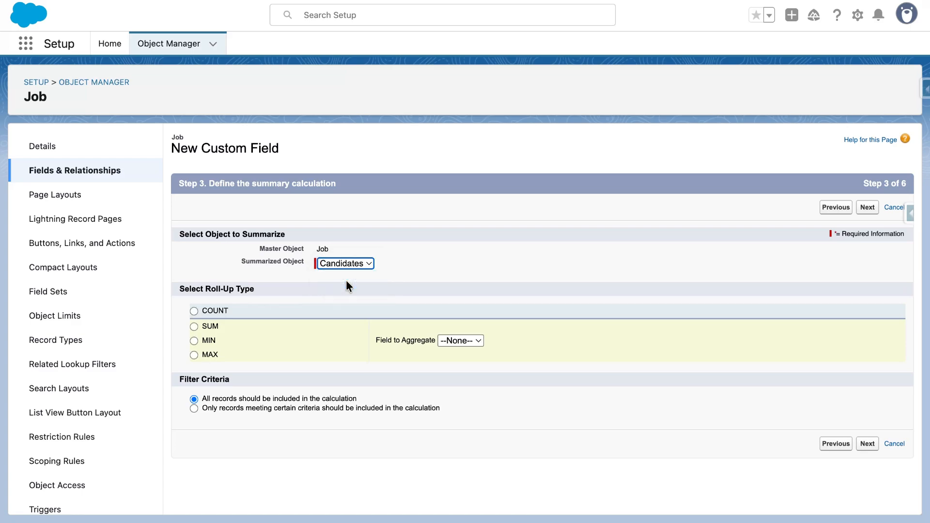
pyautogui.click(193, 312)
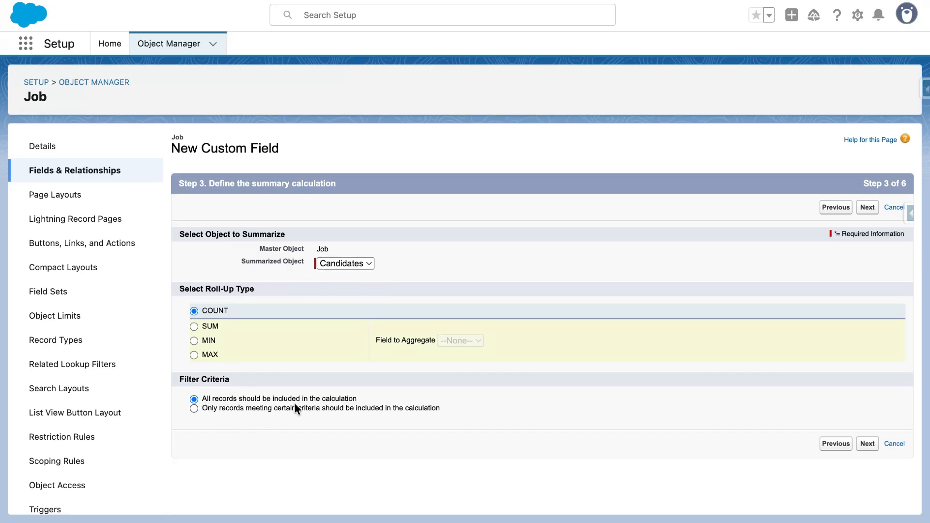
pyautogui.click(867, 443)
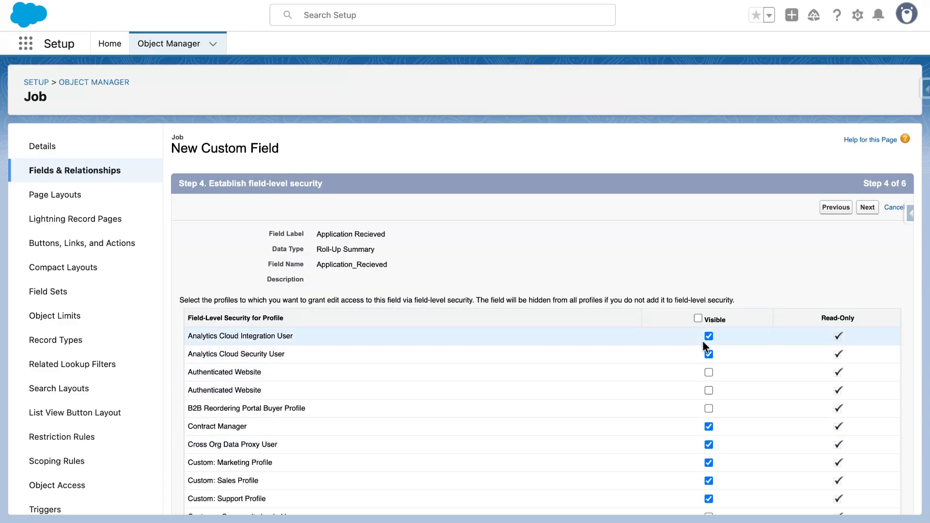
# - Make the field visible to all profiles, keep it on Job Record Page and Job Layout, and save it
pyautogui.click(698, 318)
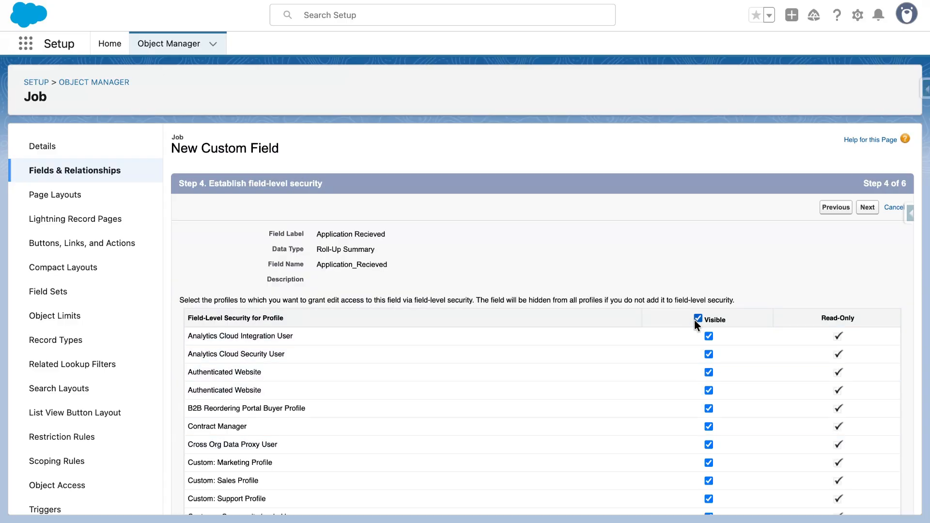
pyautogui.click(867, 208)
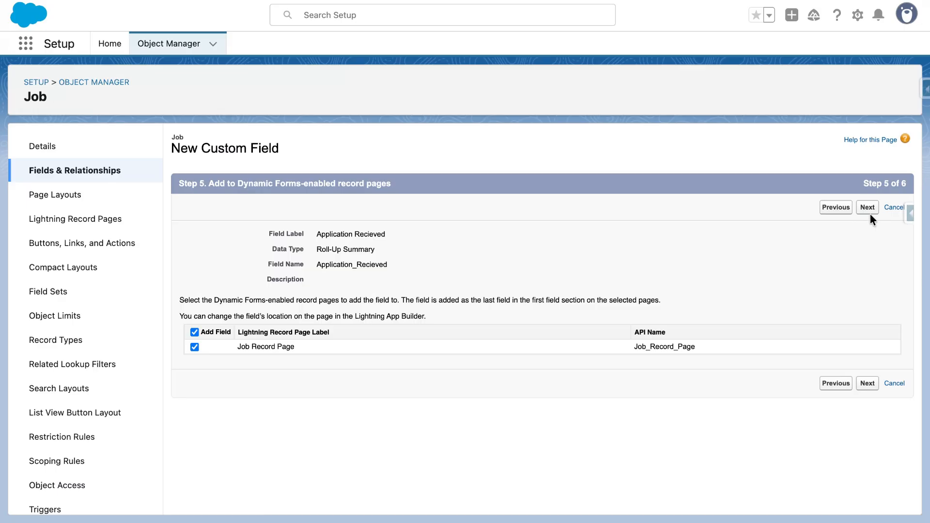
pyautogui.click(867, 207)
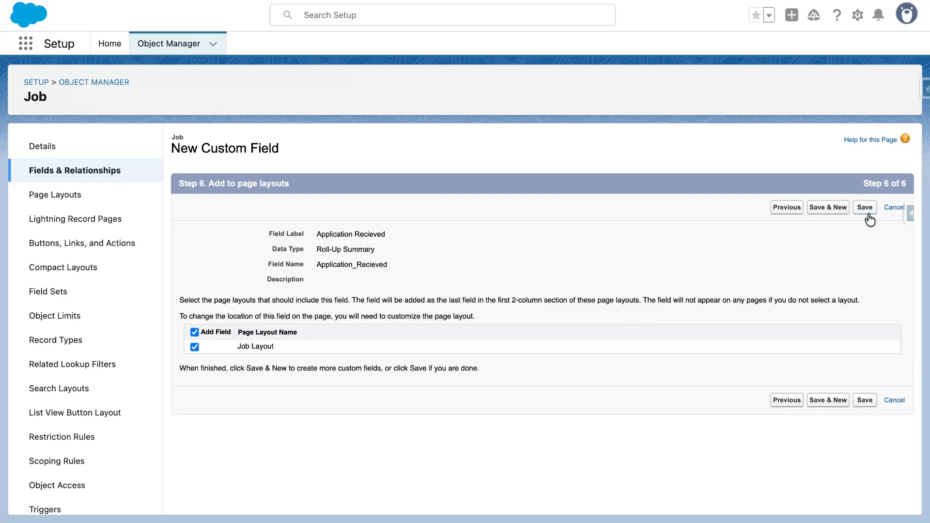
pyautogui.click(864, 208)
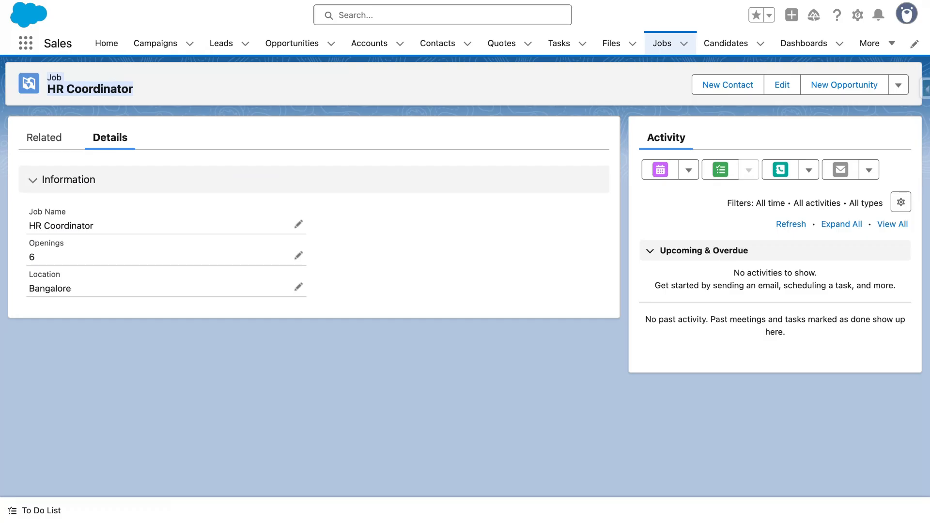
# - Reload the HR Coordinator job record and compare its Application Recieved value with the related candidates list
pyautogui.click(143, 91)
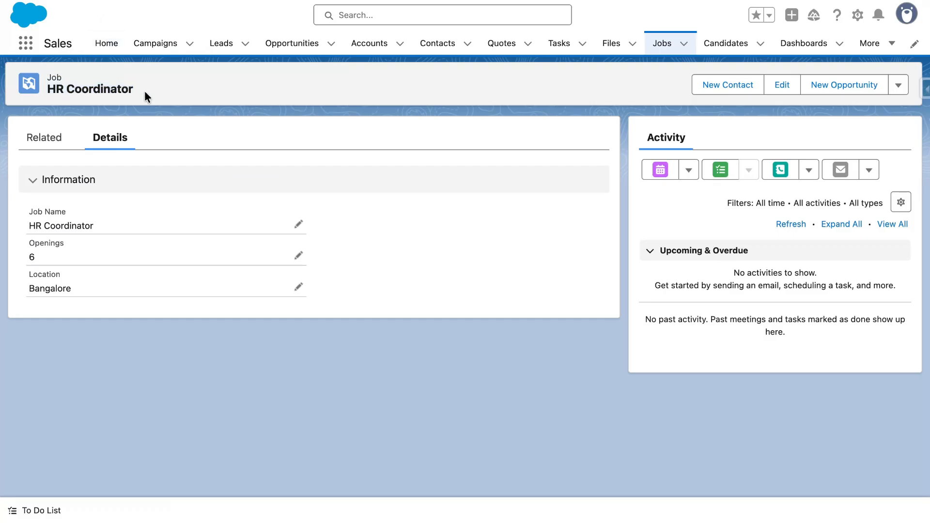
pyautogui.press('super+r')
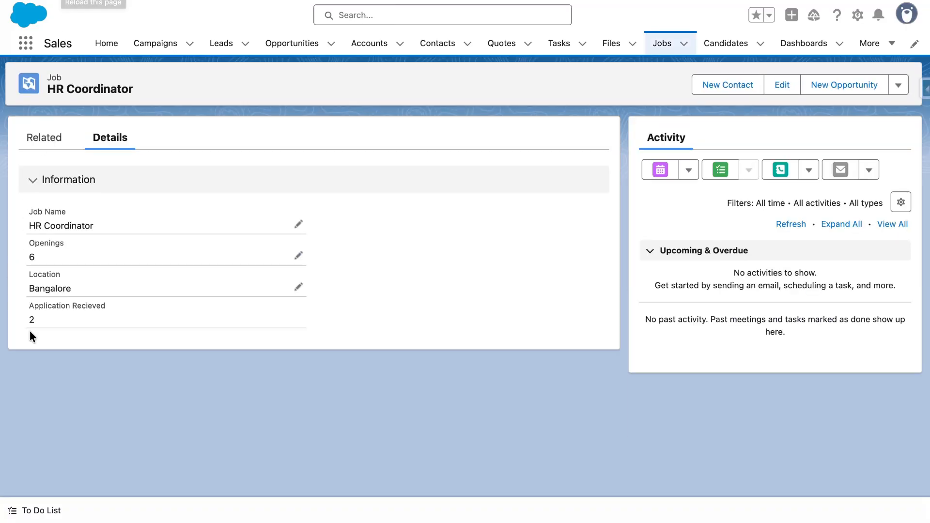
pyautogui.moveTo(33, 319); pyautogui.dragTo(19, 311)
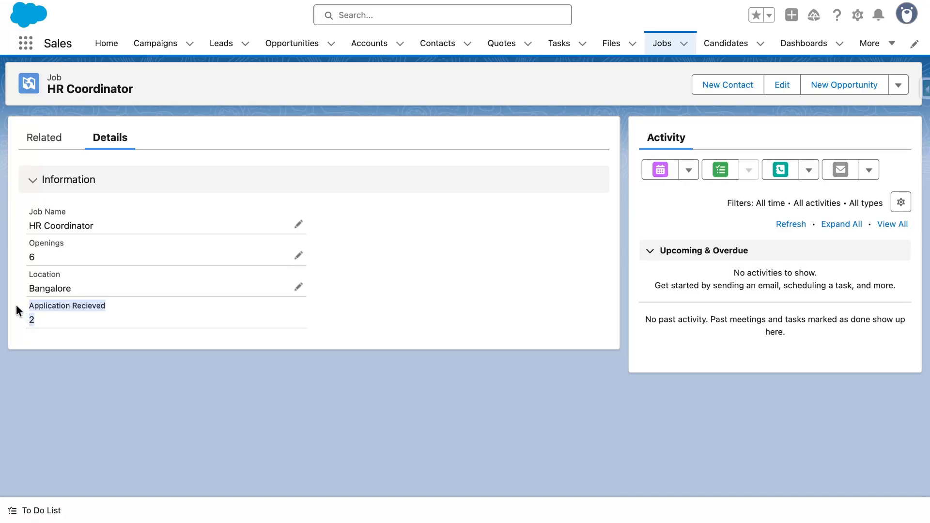
pyautogui.click(46, 320)
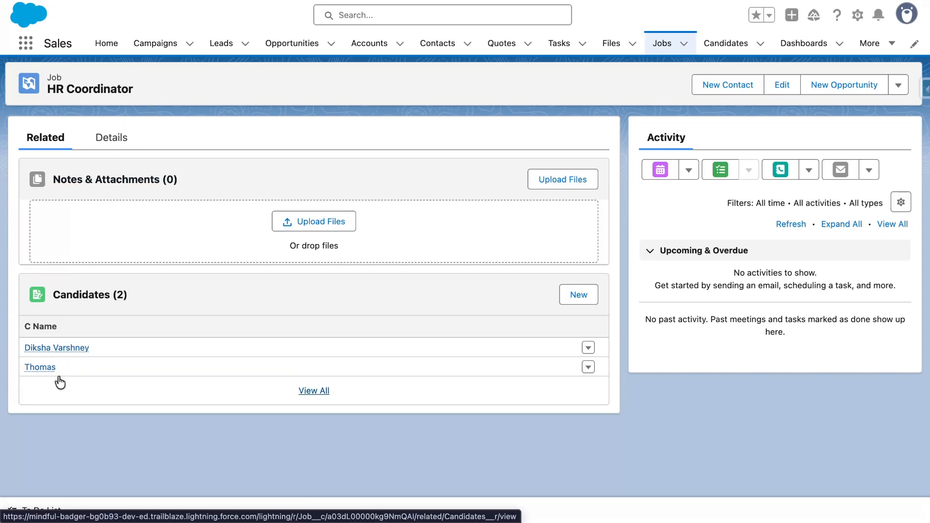
pyautogui.click(118, 143)
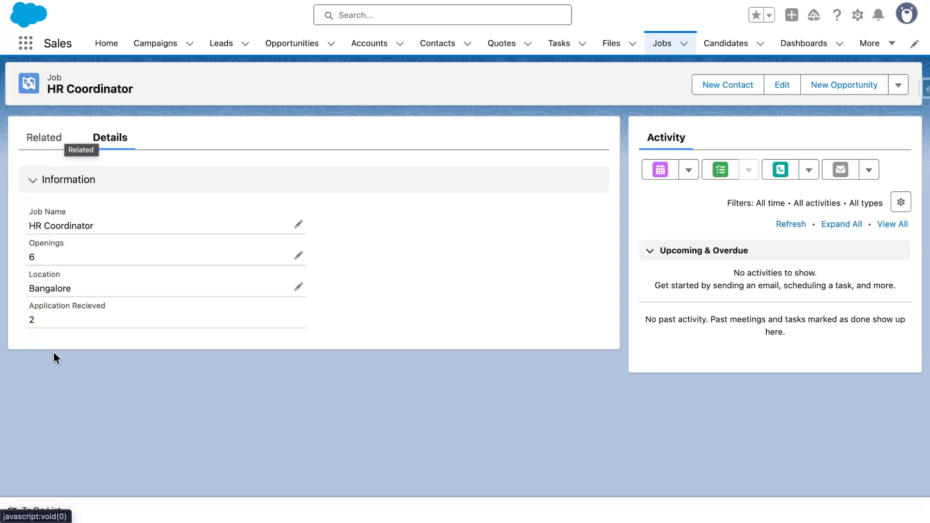
pyautogui.moveTo(40, 322); pyautogui.dragTo(20, 323)
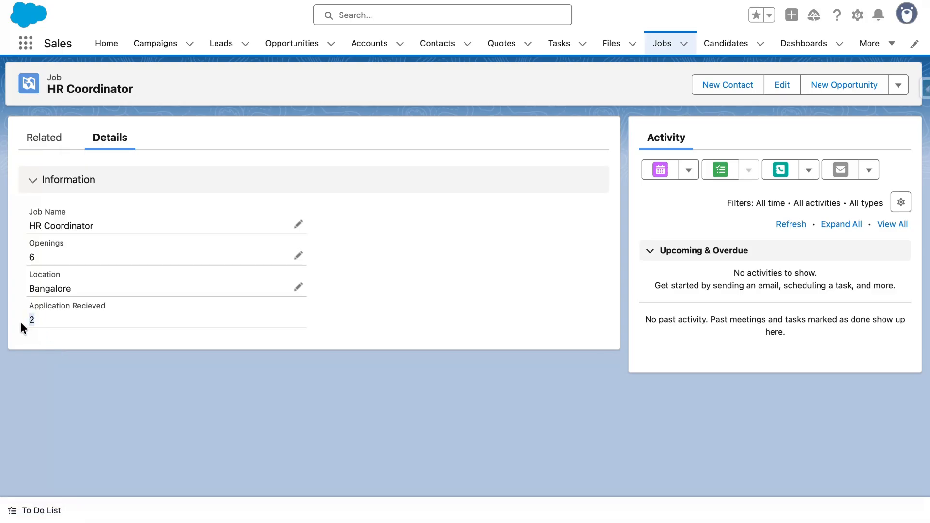
pyautogui.click(90, 339)
# - Open the Job object's setup from the HR Coordinator record and display its fields and relationships
pyautogui.click(858, 16)
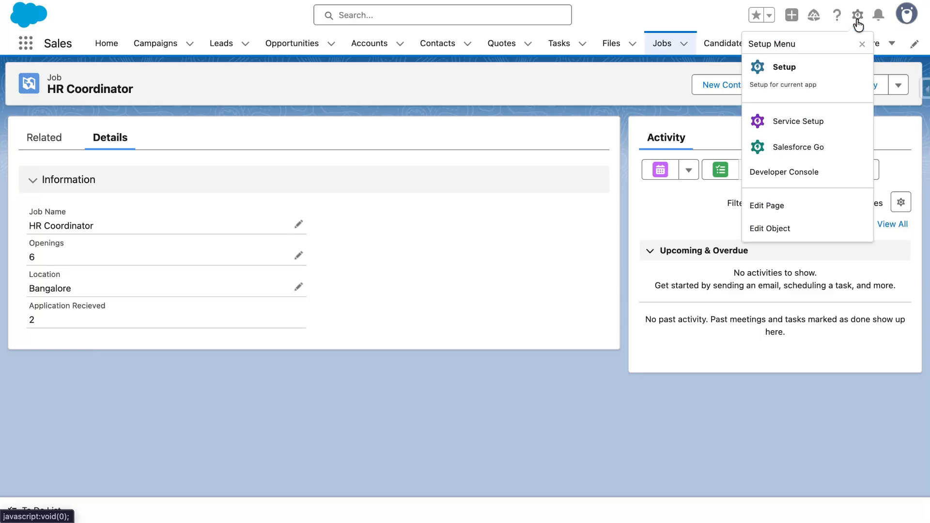
pyautogui.click(795, 231)
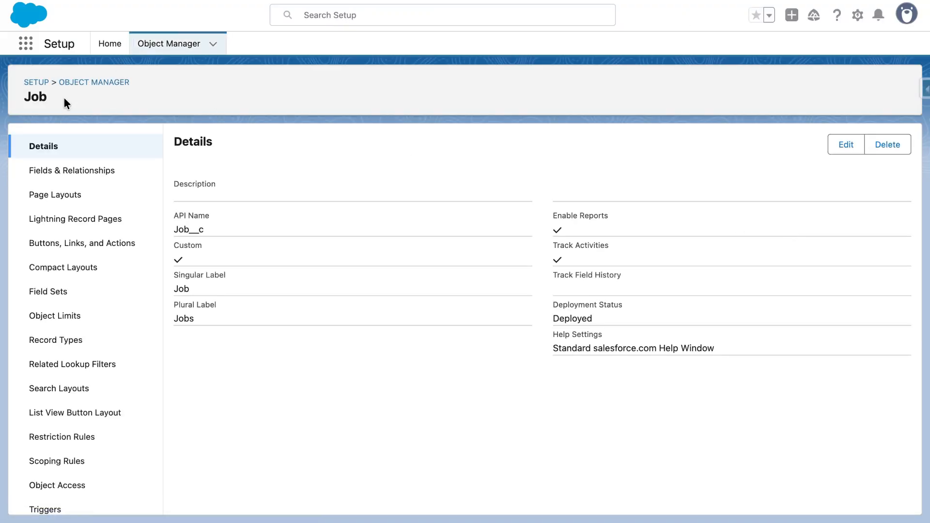
pyautogui.moveTo(63, 96); pyautogui.dragTo(5, 104)
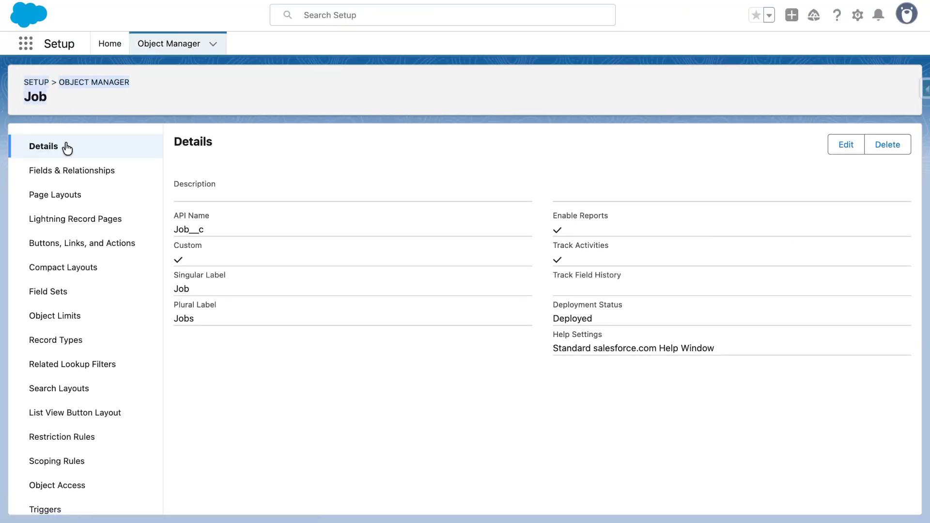
pyautogui.click(73, 169)
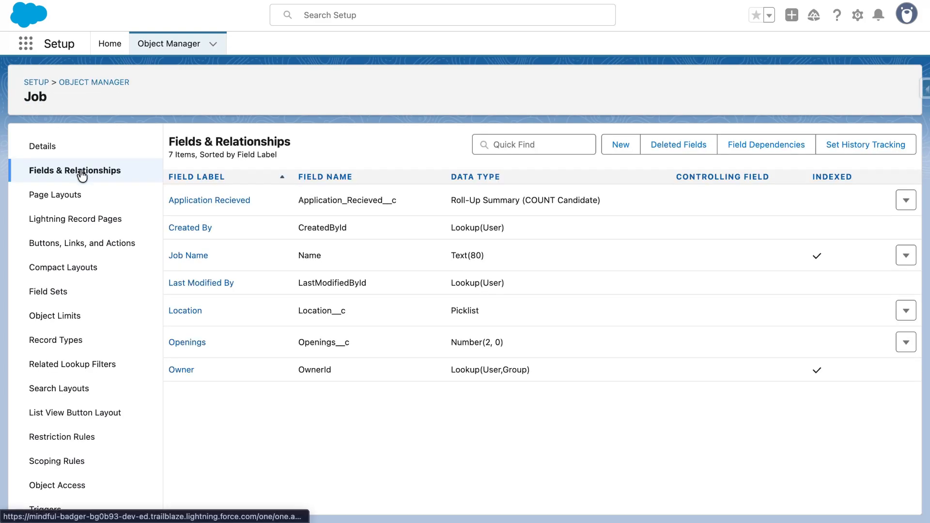
# - Start a new Formula custom field on the Job object and label it Remaining Slots
pyautogui.click(621, 145)
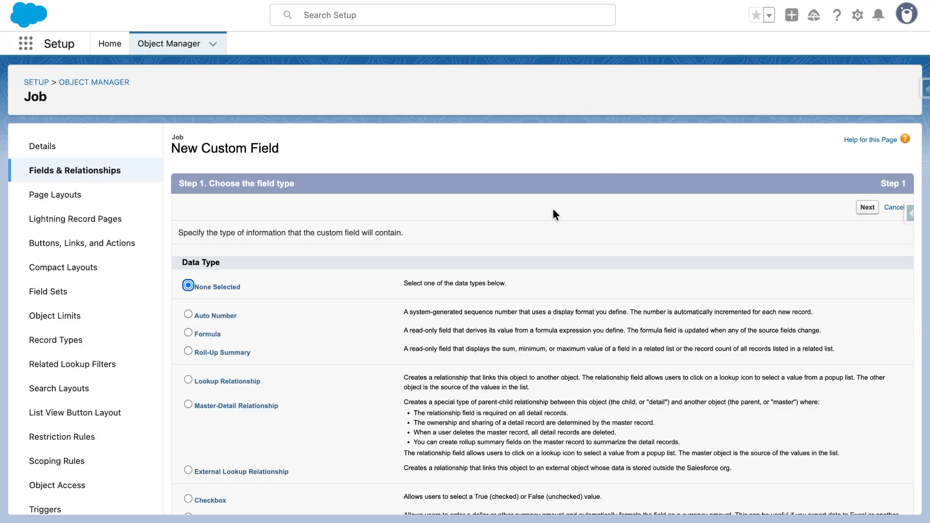
pyautogui.scroll(-1, 308, 319)
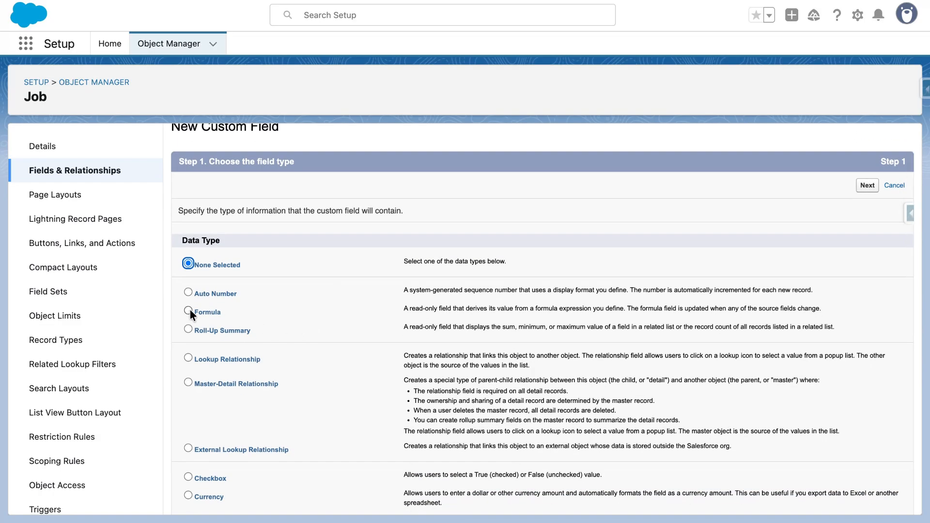
pyautogui.click(187, 311)
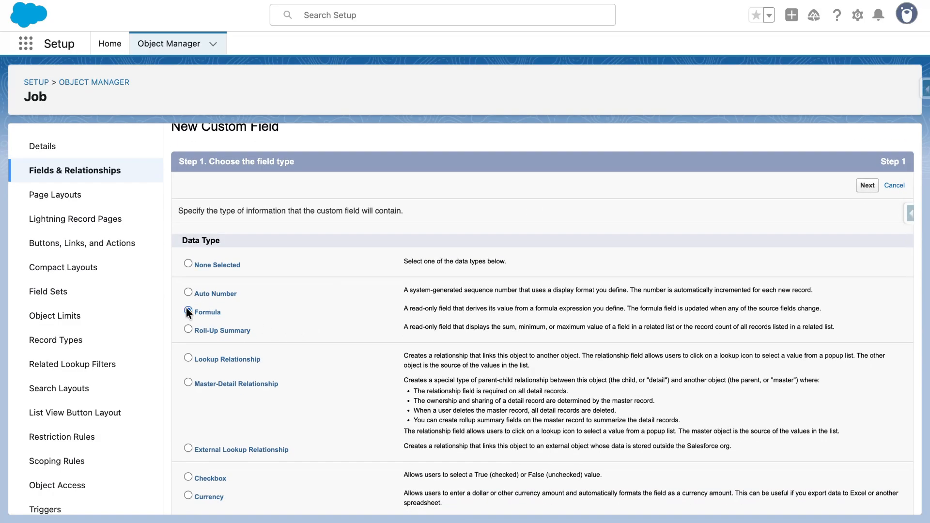
pyautogui.click(867, 186)
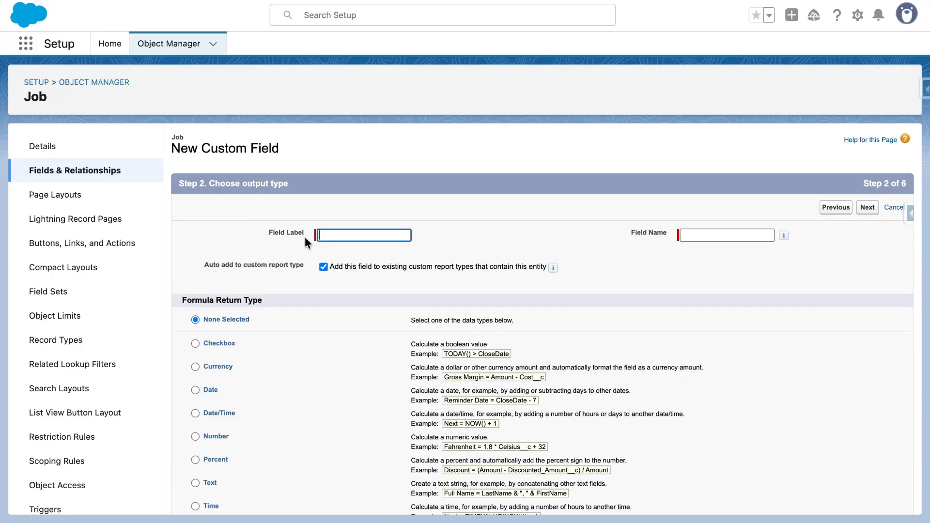
pyautogui.write('Remaining Slots')
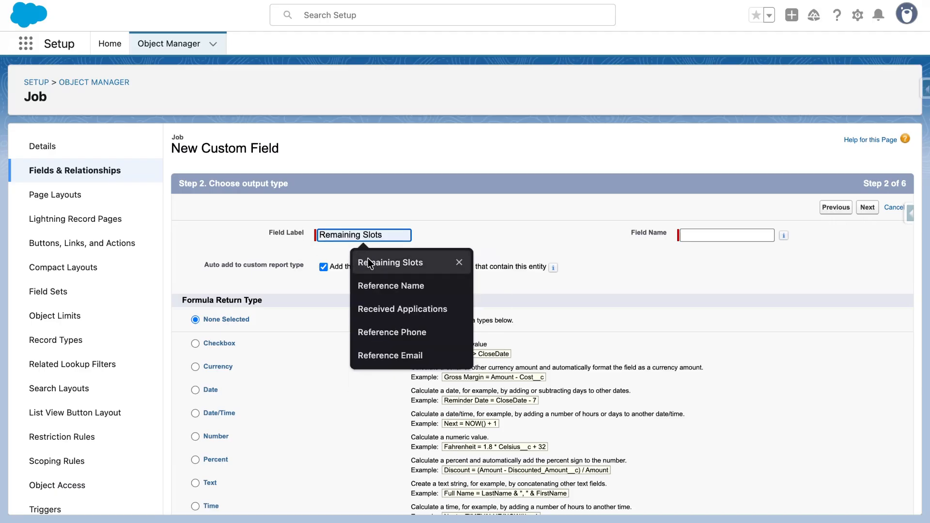
pyautogui.click(371, 260)
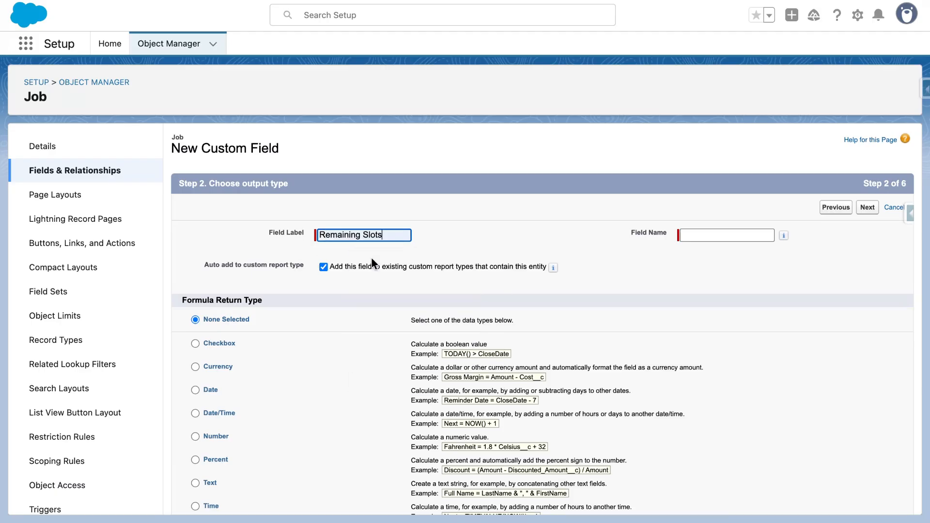
pyautogui.click(482, 240)
# - Set the formula return type to Number with 0 decimal places and continue to the formula editor
pyautogui.scroll(-3, 482, 239)
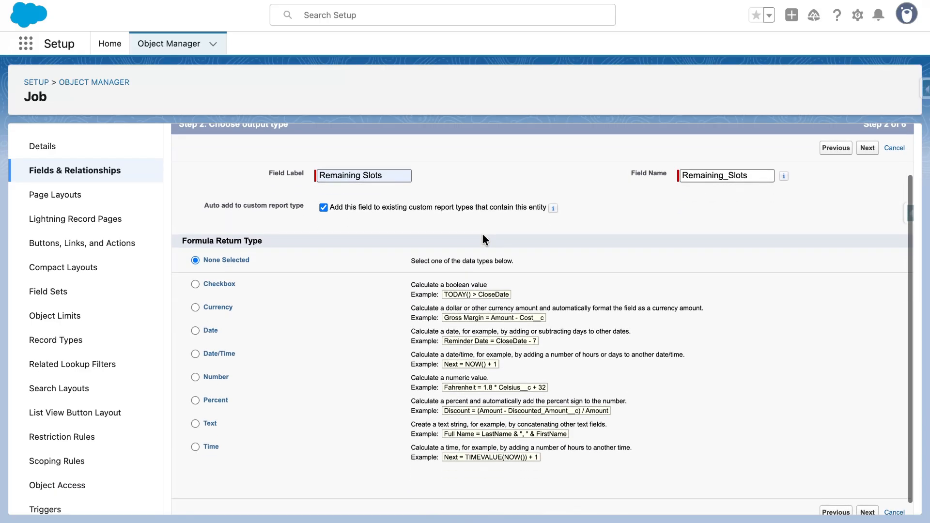
pyautogui.scroll(-1, 202, 290)
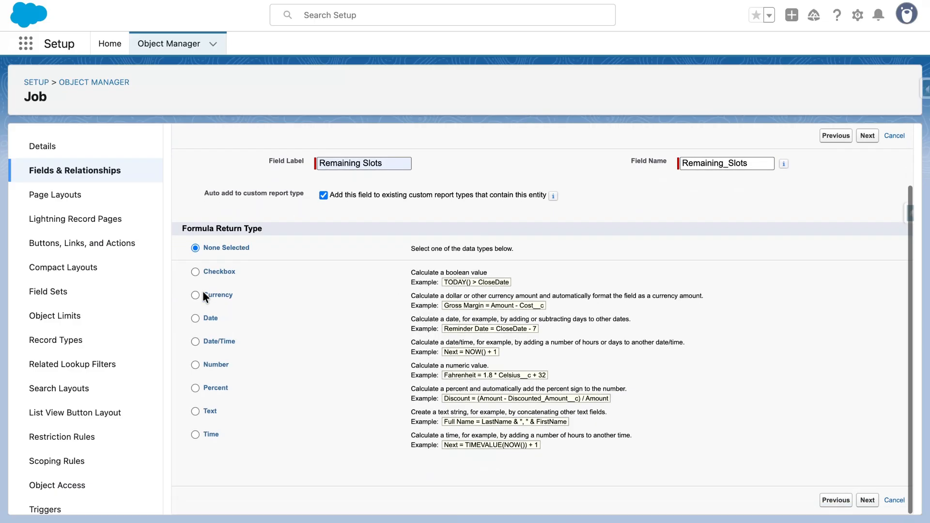
pyautogui.click(195, 364)
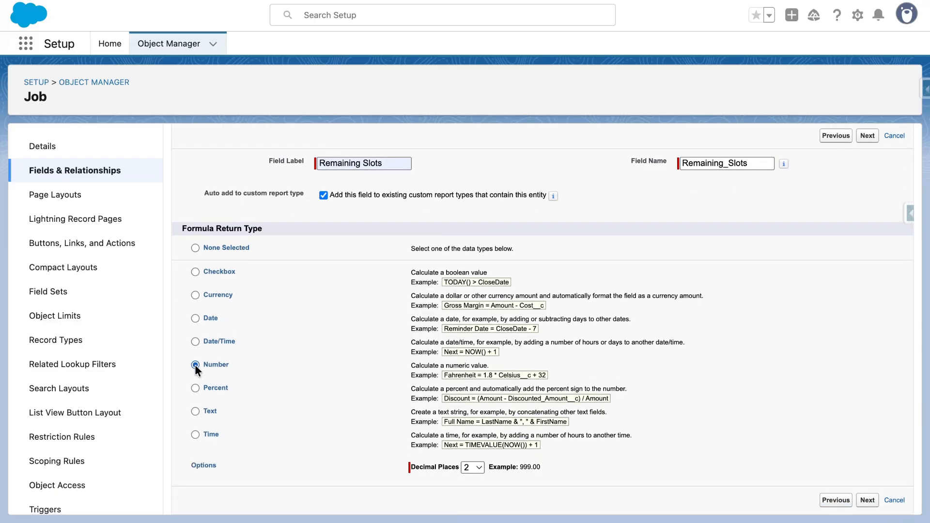
pyautogui.scroll(-1, 460, 442)
pyautogui.click(469, 467)
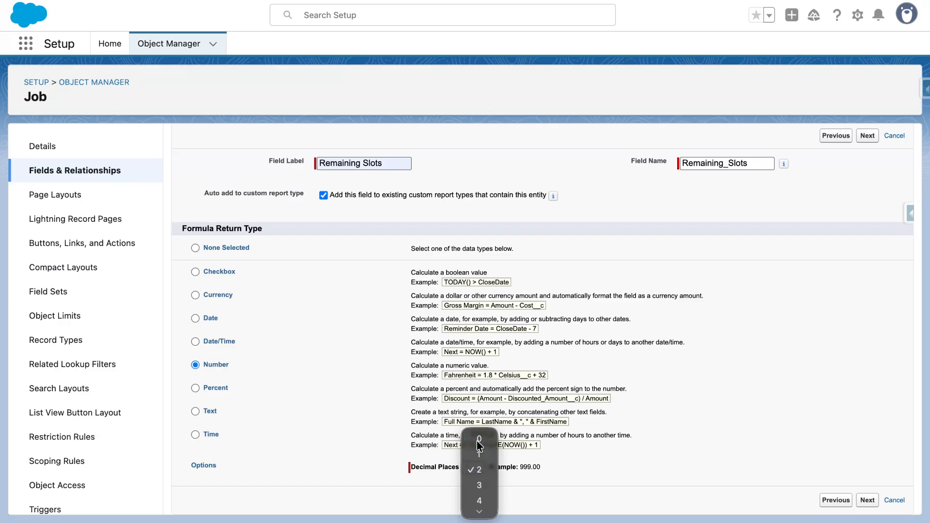
pyautogui.click(477, 441)
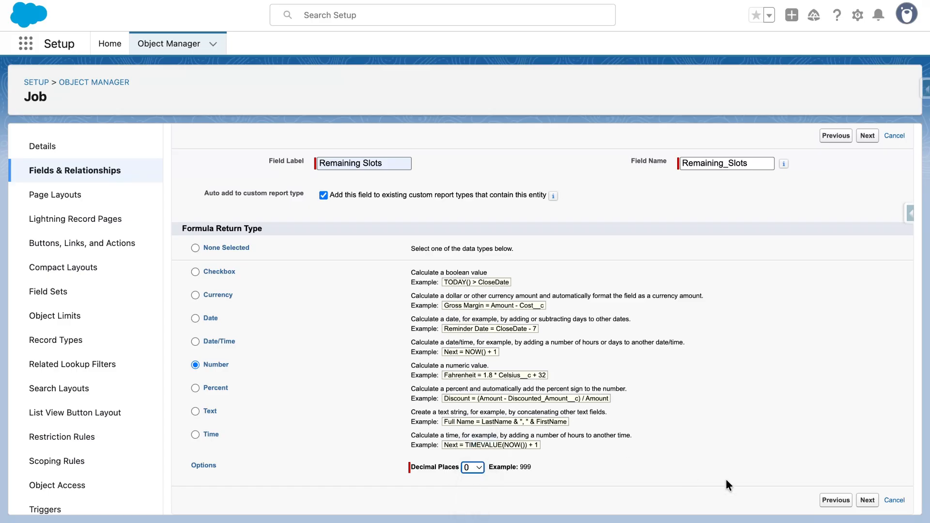
pyautogui.click(867, 501)
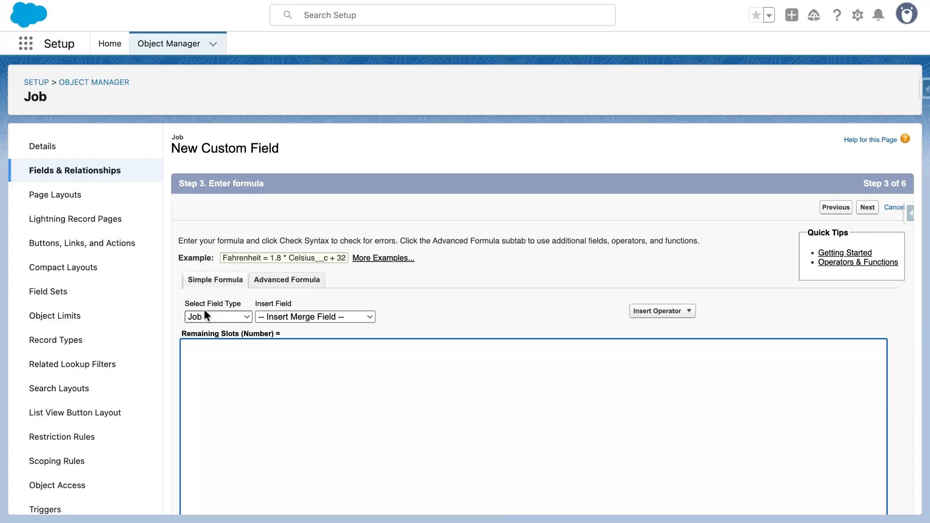
# - Build the Remaining Slots formula as Openings__c - Application_Recieved__c using the Job merge fields
pyautogui.click(277, 314)
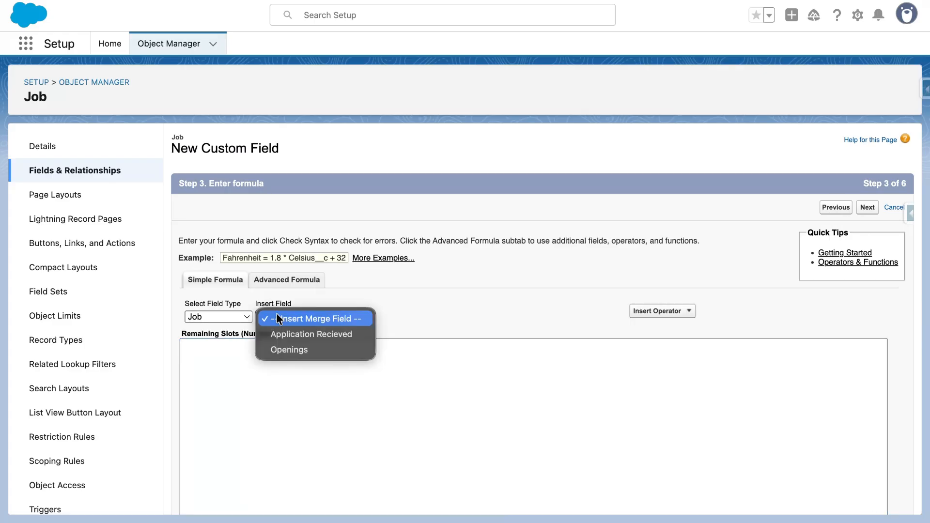
pyautogui.click(289, 349)
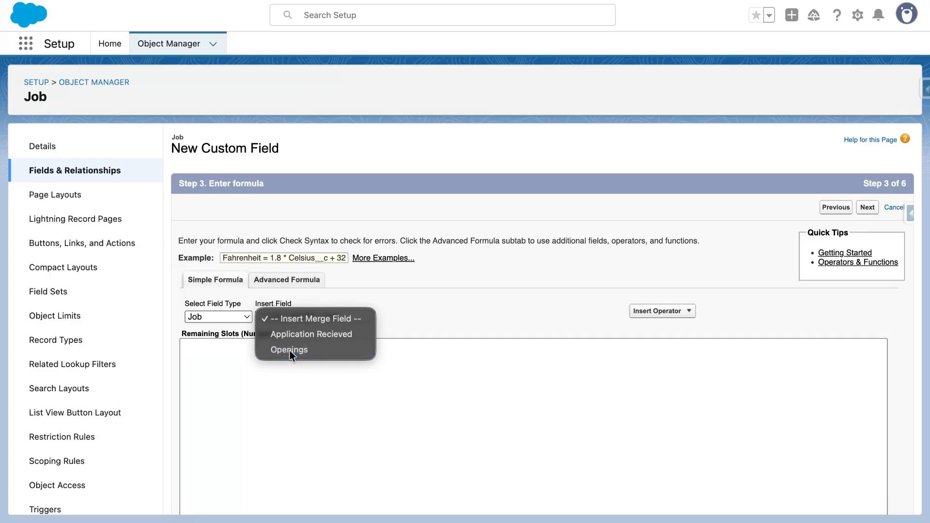
pyautogui.click(300, 315)
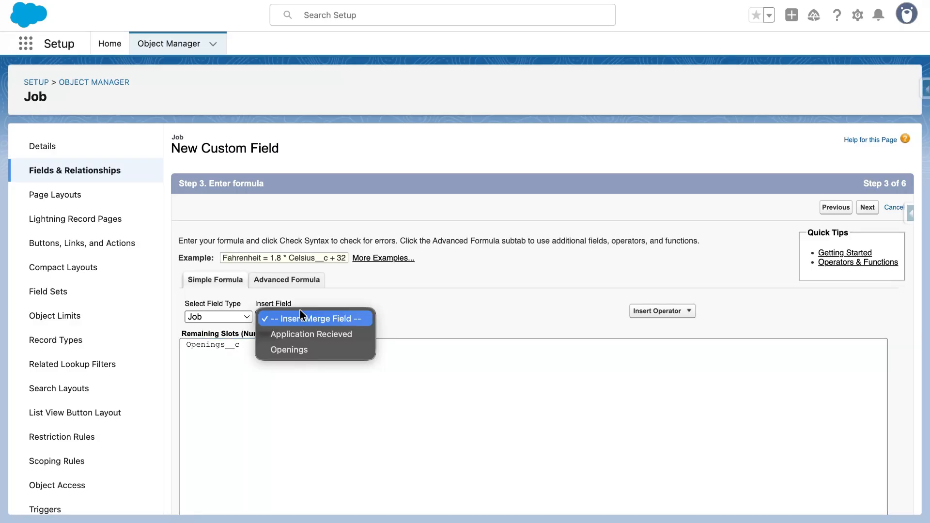
pyautogui.click(246, 351)
pyautogui.click(250, 351)
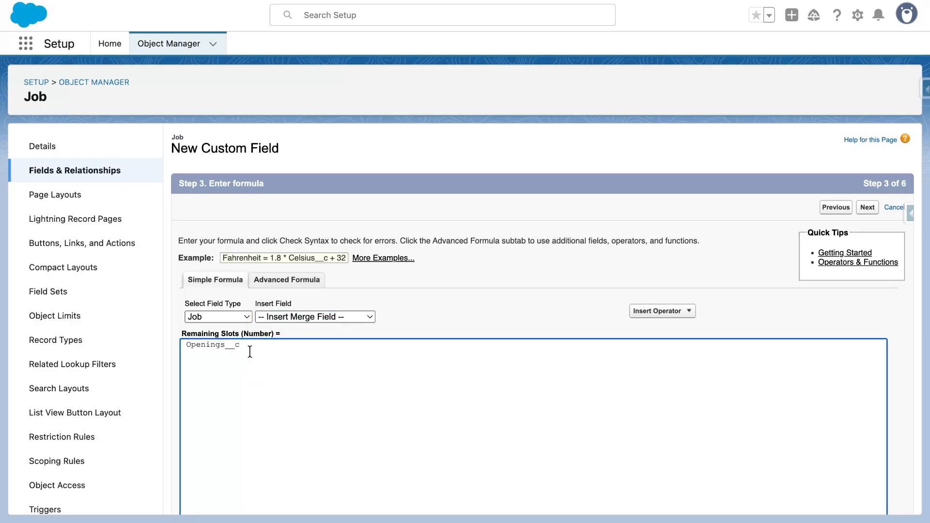
pyautogui.write('-')
pyautogui.click(260, 318)
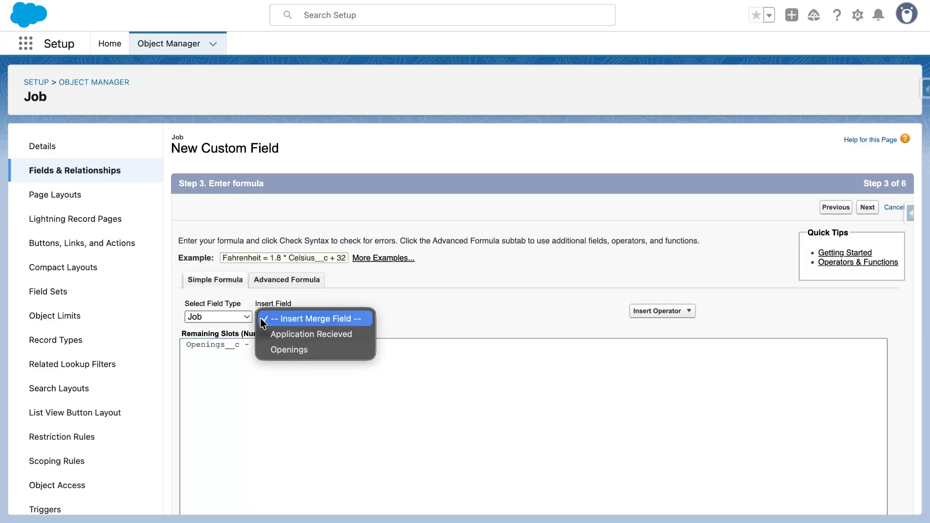
pyautogui.click(278, 335)
pyautogui.moveTo(255, 346); pyautogui.dragTo(383, 347)
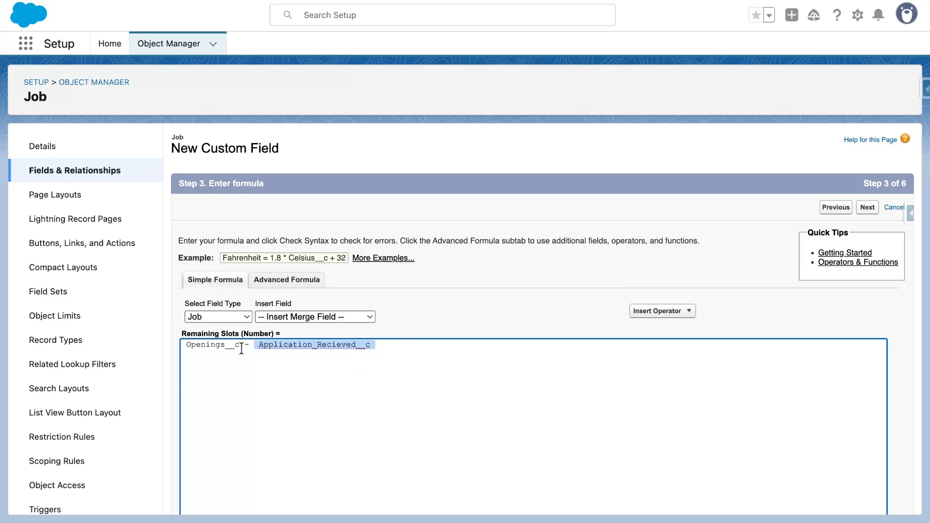
pyautogui.moveTo(241, 349); pyautogui.dragTo(182, 345)
pyautogui.click(260, 370)
# - Check the formula's syntax and proceed to field-level security without adding a description or help text
pyautogui.scroll(-1, 260, 370)
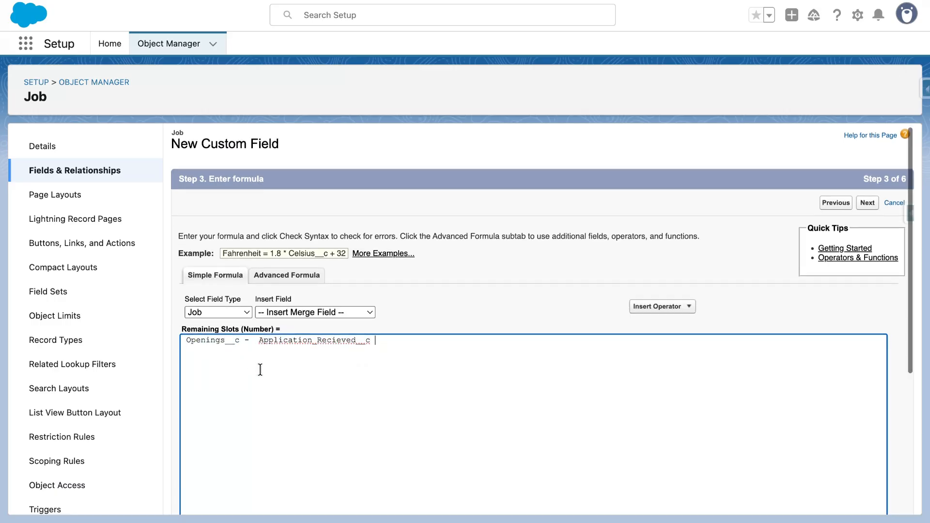
pyautogui.scroll(-5, 261, 369)
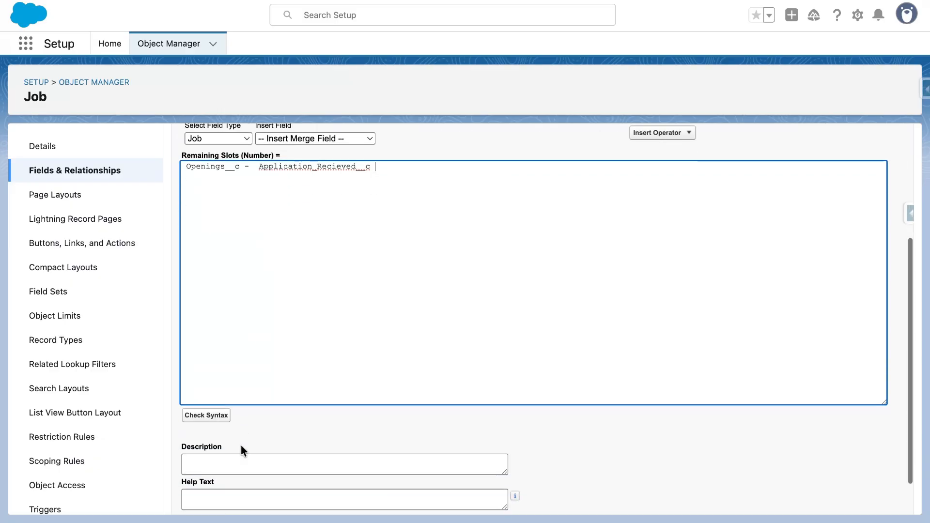
pyautogui.scroll(-2, 240, 444)
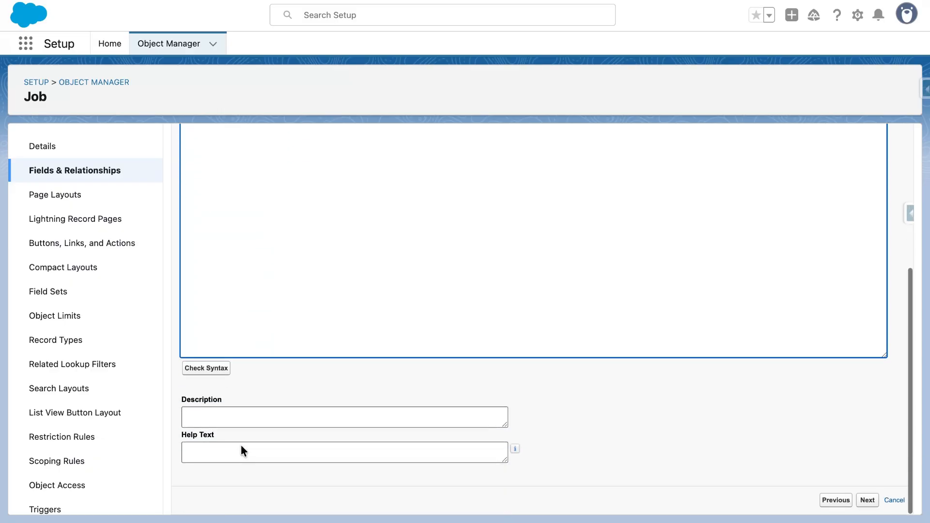
pyautogui.click(207, 369)
pyautogui.scroll(-4, 210, 375)
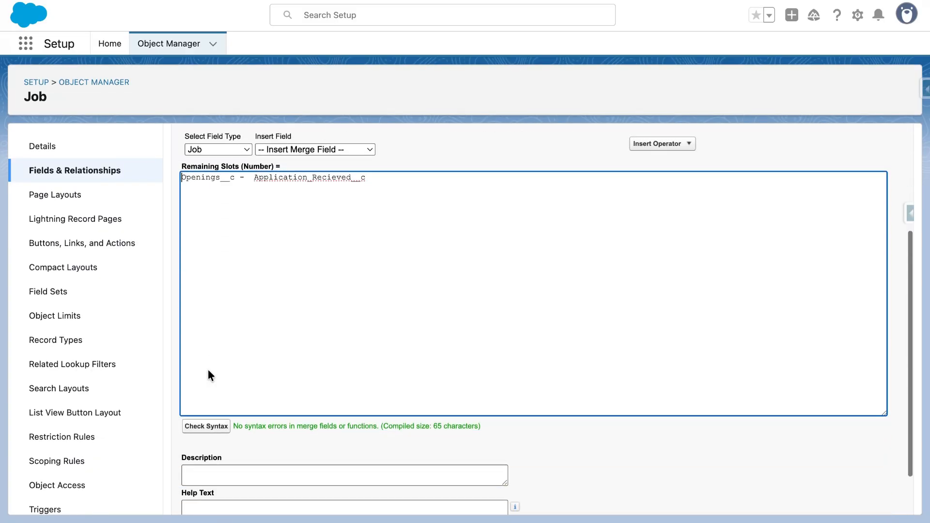
pyautogui.scroll(-2, 208, 371)
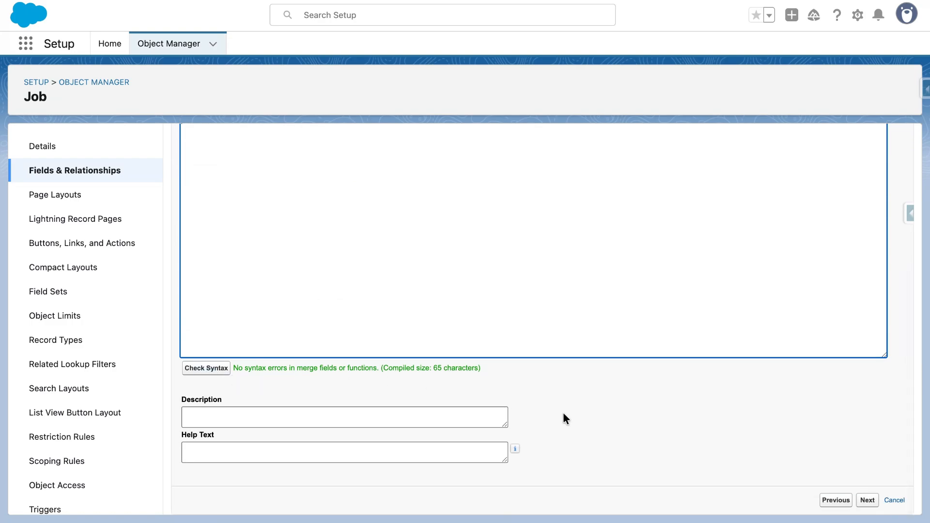
pyautogui.click(868, 501)
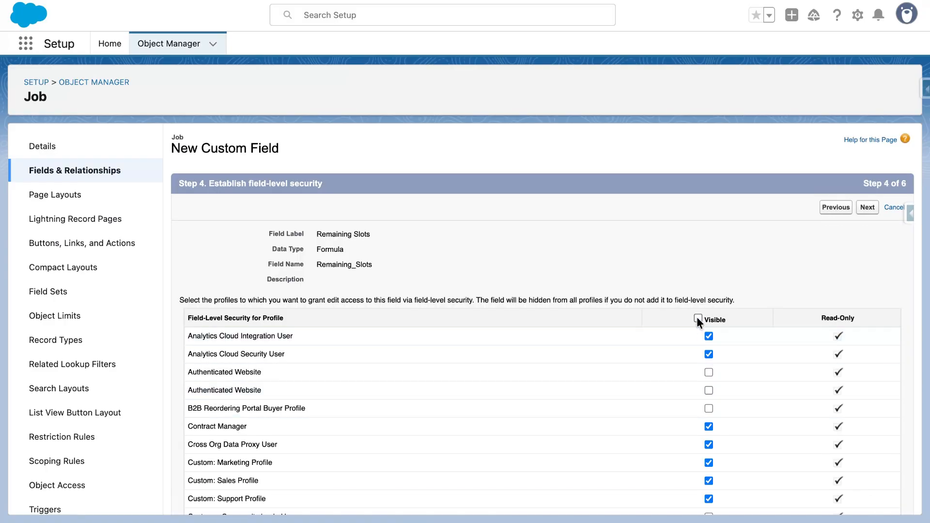
# - Make Remaining Slots visible to all profiles, keep it on Job Layout, and save the field
pyautogui.click(697, 318)
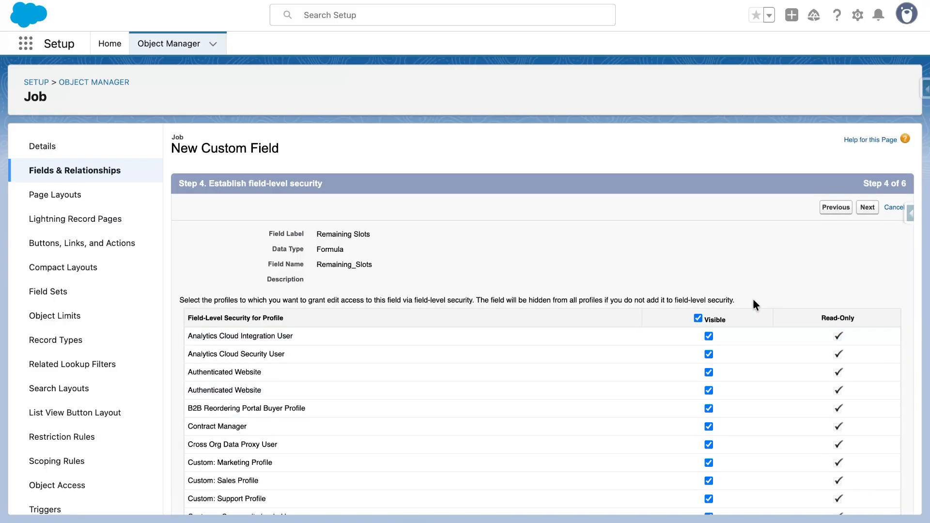
pyautogui.click(868, 209)
pyautogui.click(865, 208)
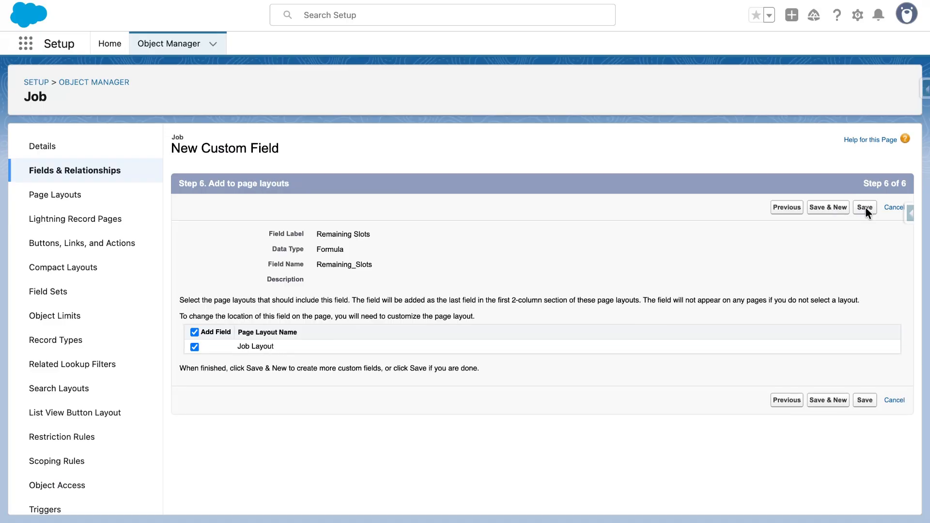
pyautogui.click(865, 208)
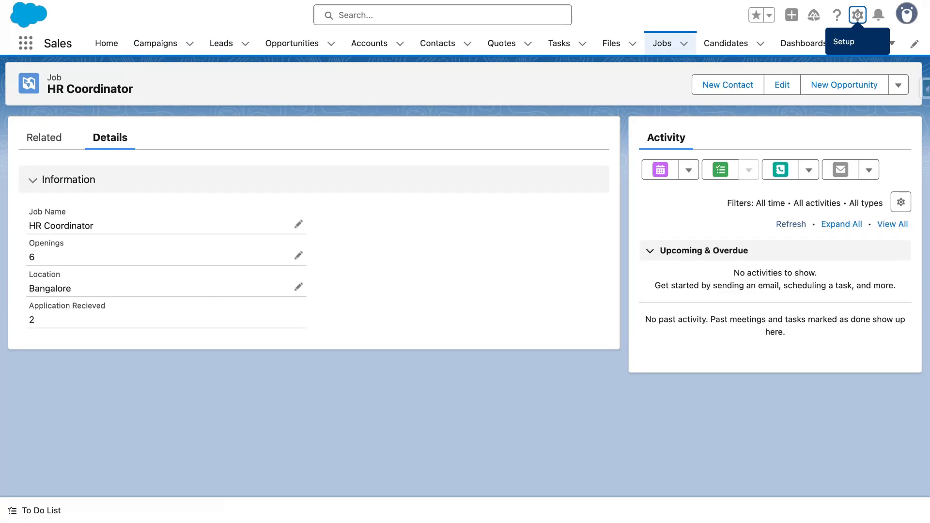
# - Reopen the HR Coordinator record from the recently viewed jobs and reload the page
pyautogui.click(15, 0)
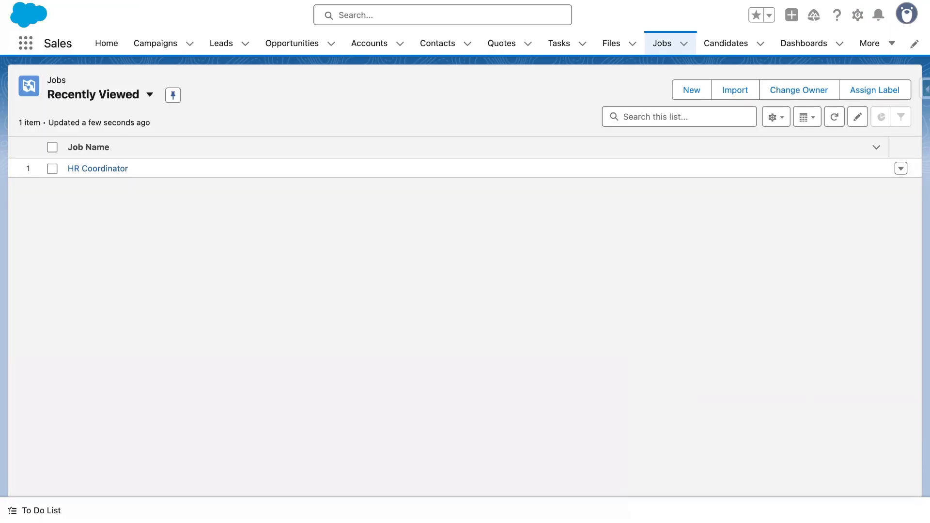
pyautogui.click(92, 169)
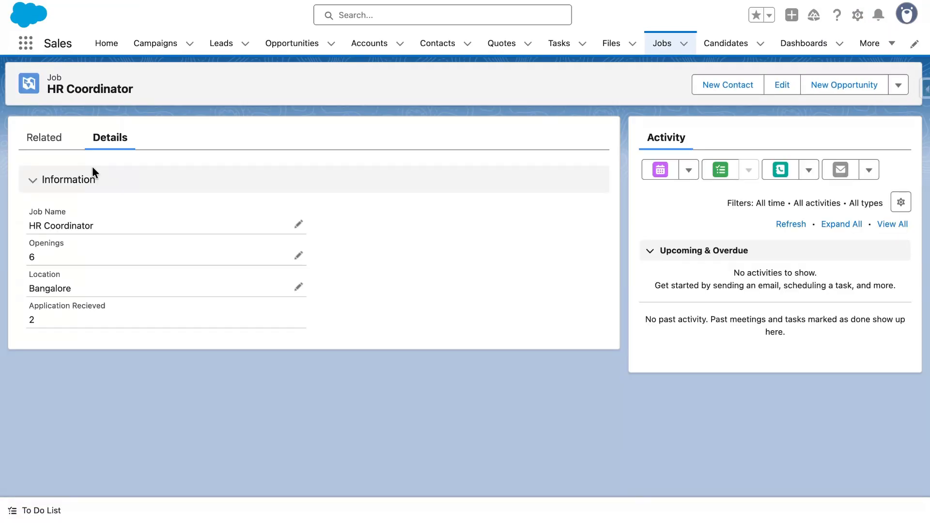
pyautogui.press('super+r')
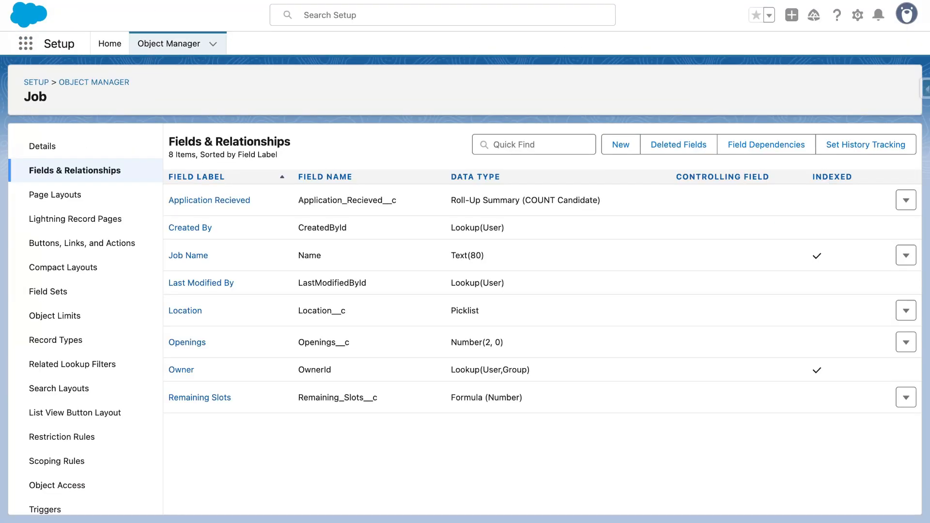
# - Switch from Setup to the Sales app and open the HR Coordinator record from Jobs
pyautogui.click(26, 43)
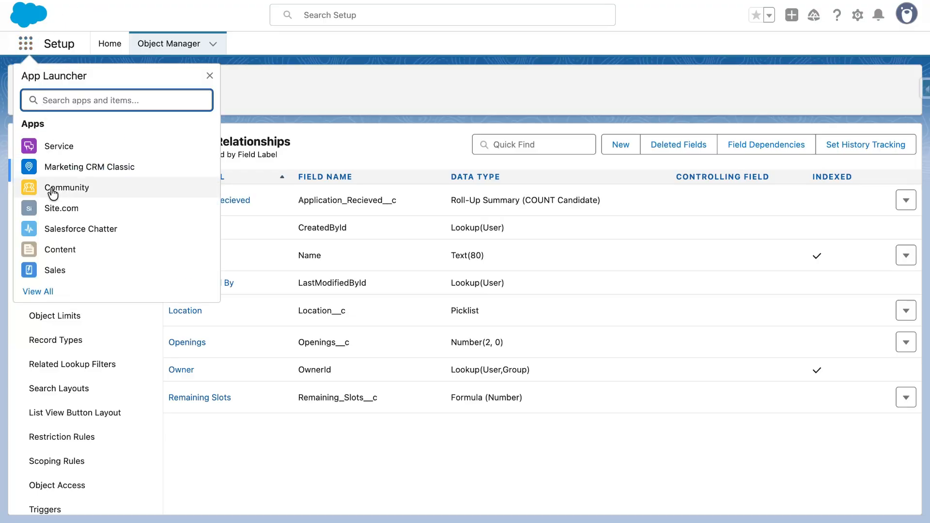
pyautogui.click(56, 278)
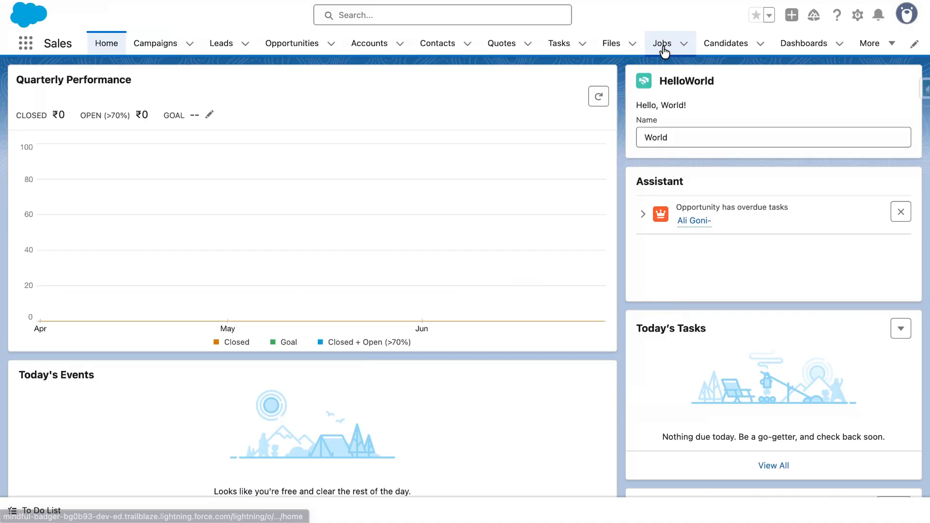
pyautogui.click(663, 48)
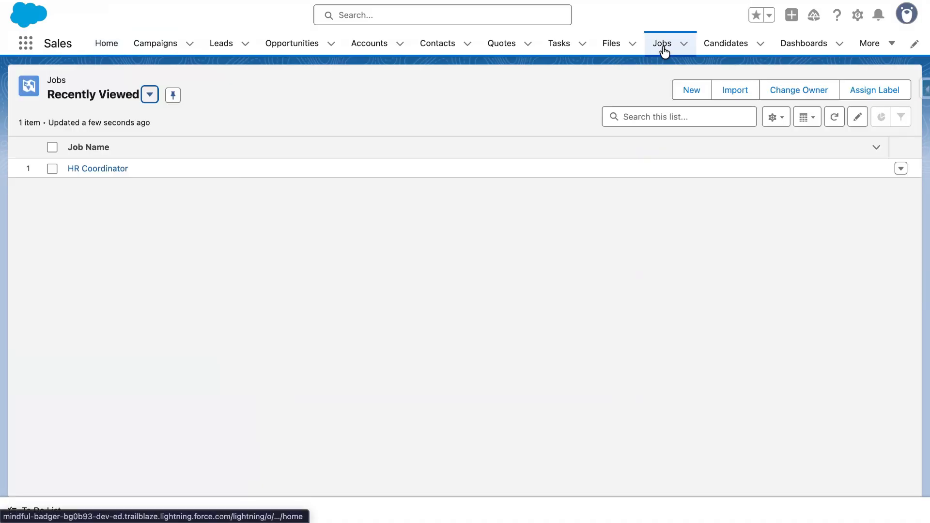
pyautogui.click(103, 170)
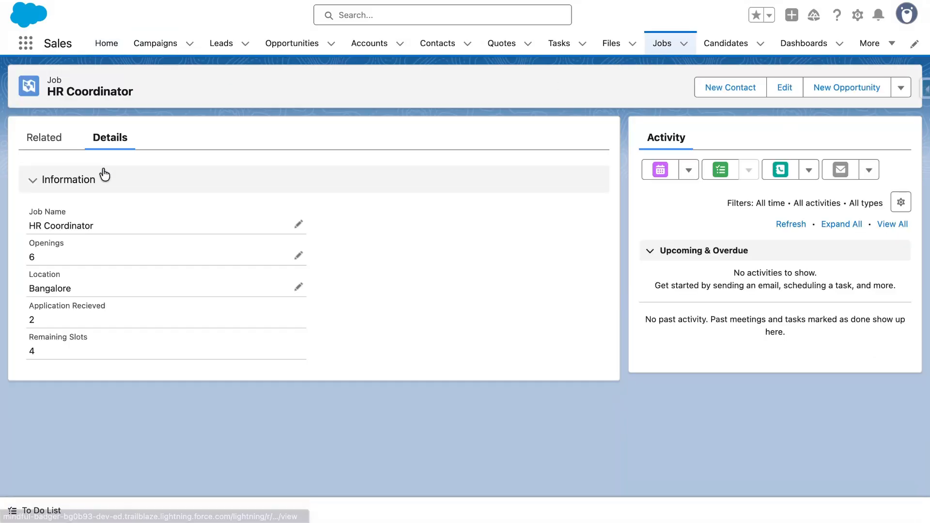
# - Compare the Remaining Slots value with Openings and Application Recieved in the HR Coordinator details
pyautogui.moveTo(45, 350); pyautogui.dragTo(17, 337)
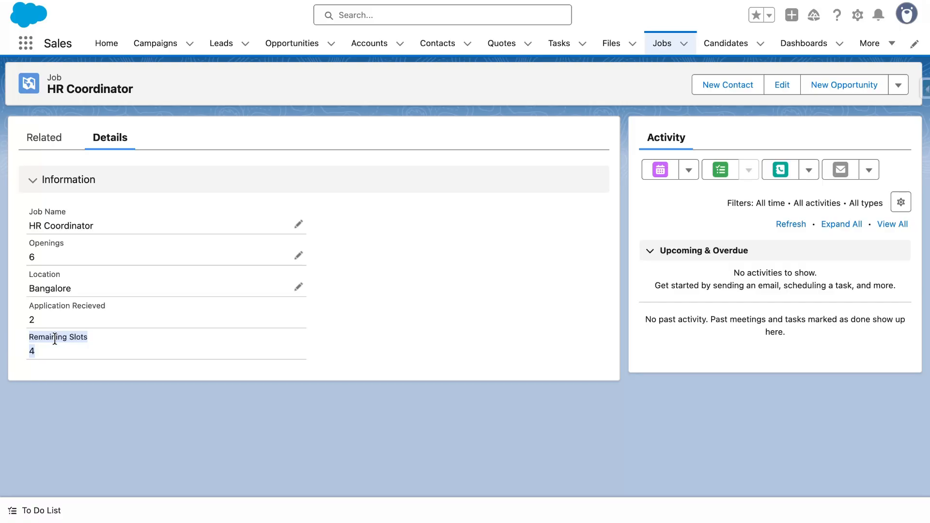
pyautogui.click(150, 388)
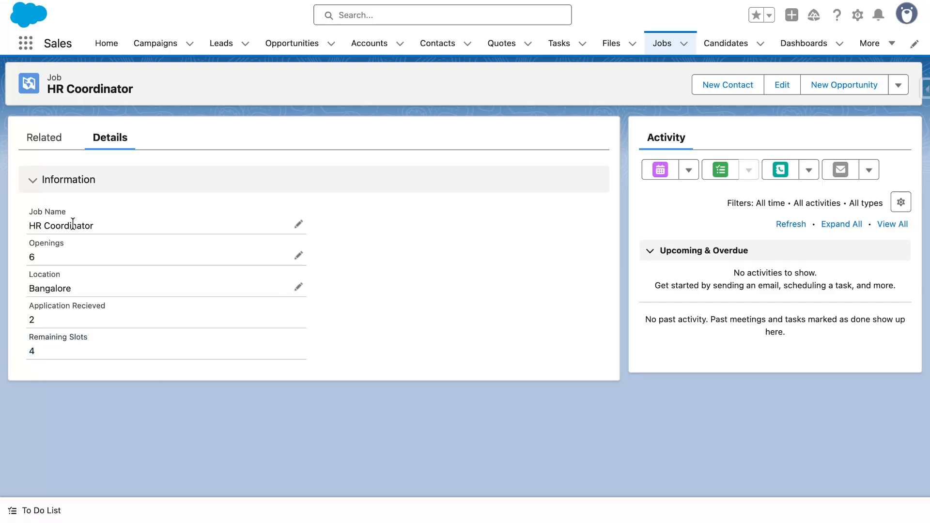
pyautogui.moveTo(92, 229); pyautogui.dragTo(37, 228)
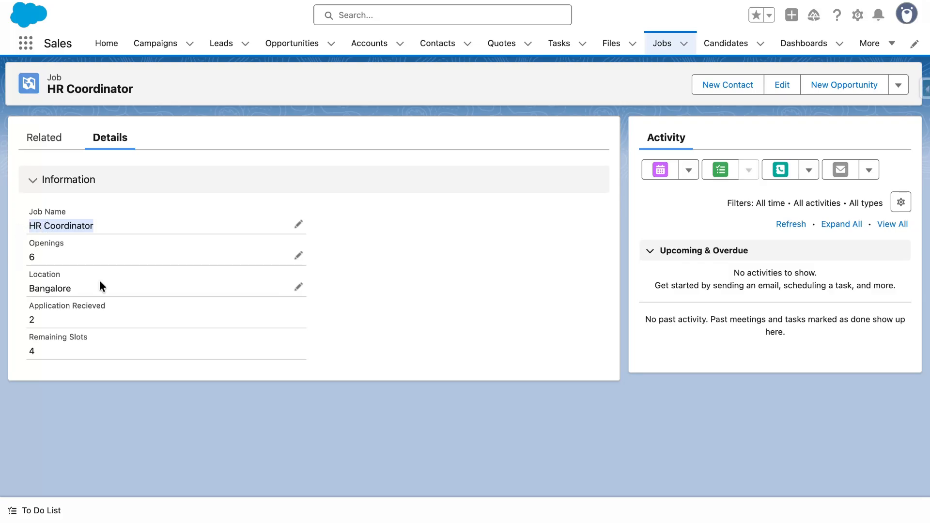
pyautogui.moveTo(100, 281); pyautogui.dragTo(19, 238)
pyautogui.click(56, 363)
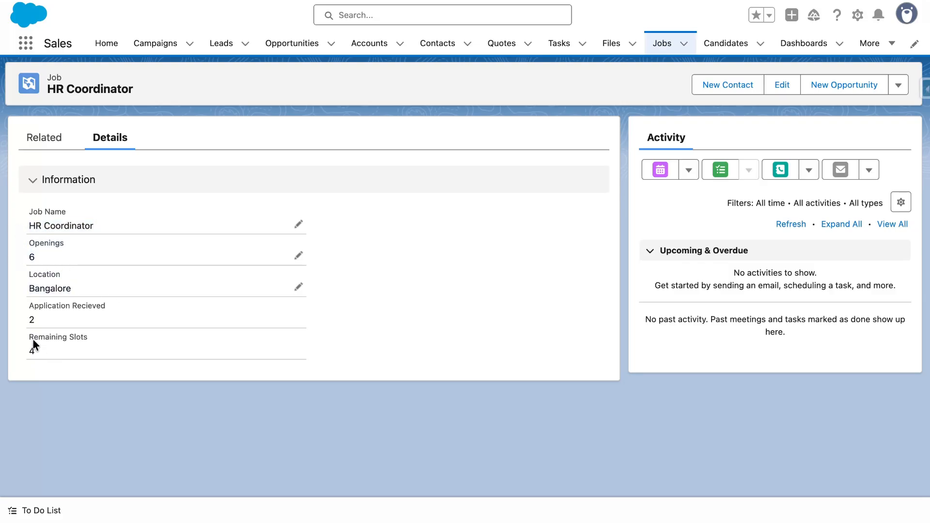
pyautogui.moveTo(34, 345); pyautogui.dragTo(15, 303)
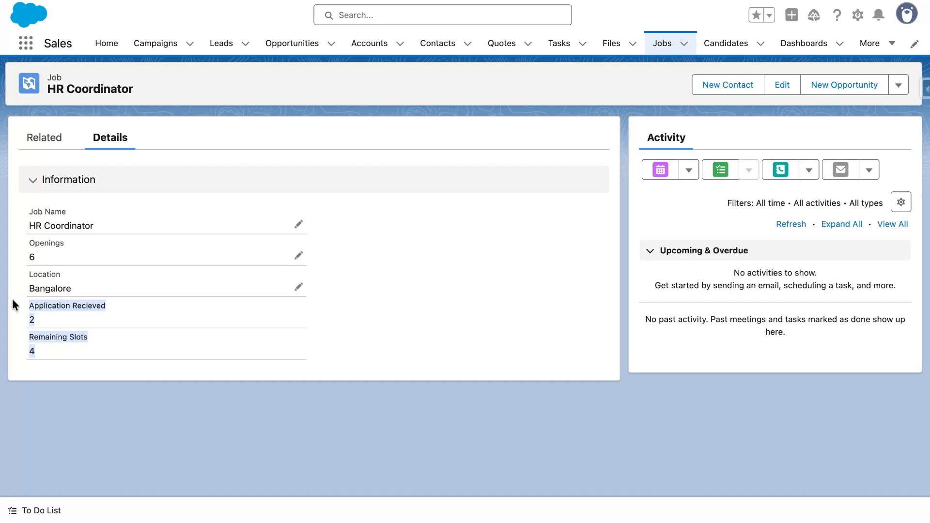
pyautogui.click(61, 322)
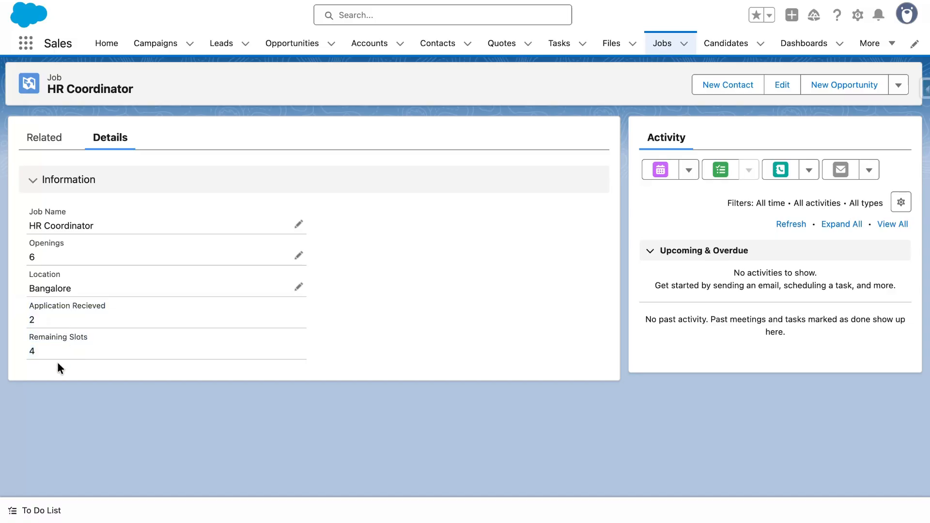